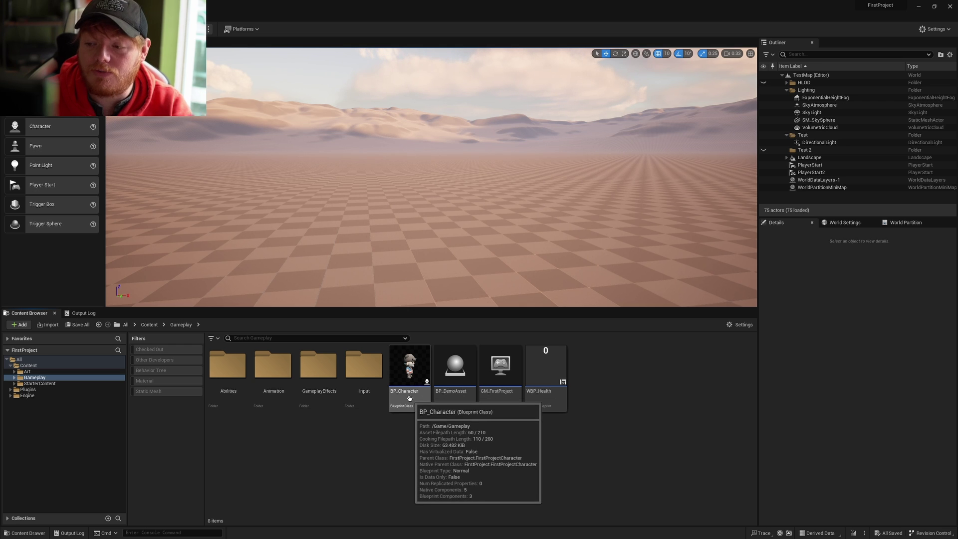
# Open BP_Character's Reference Viewer and maximize it to fill the screen.
pyautogui.rightClick(414, 397)
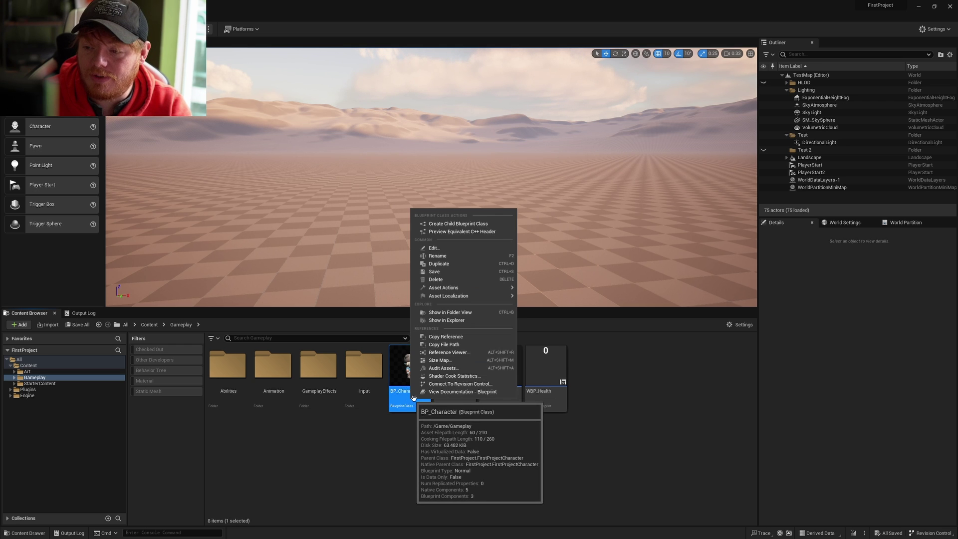
pyautogui.click(483, 352)
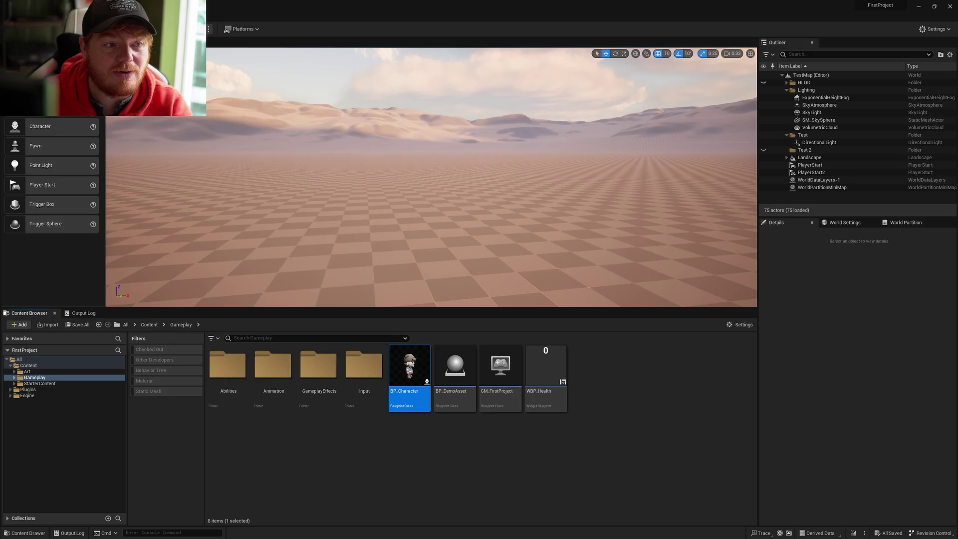
pyautogui.doubleClick(567, 131)
pyautogui.scroll(3, 343, 266)
pyautogui.scroll(2, 359, 249)
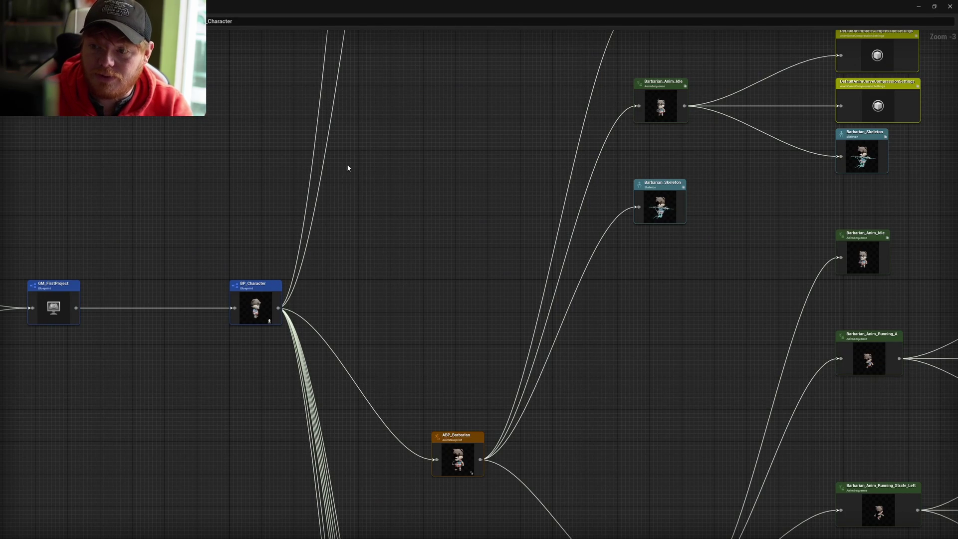
# Pan across GA_MeleeBlock, InitialCharacterAbilities, GE_StandardDamage and the EmptyMap/TestMap nodes.
pyautogui.moveTo(348, 168); pyautogui.dragTo(233, 387, button='right')
pyautogui.moveTo(368, 131); pyautogui.dragTo(302, 158, button='right')
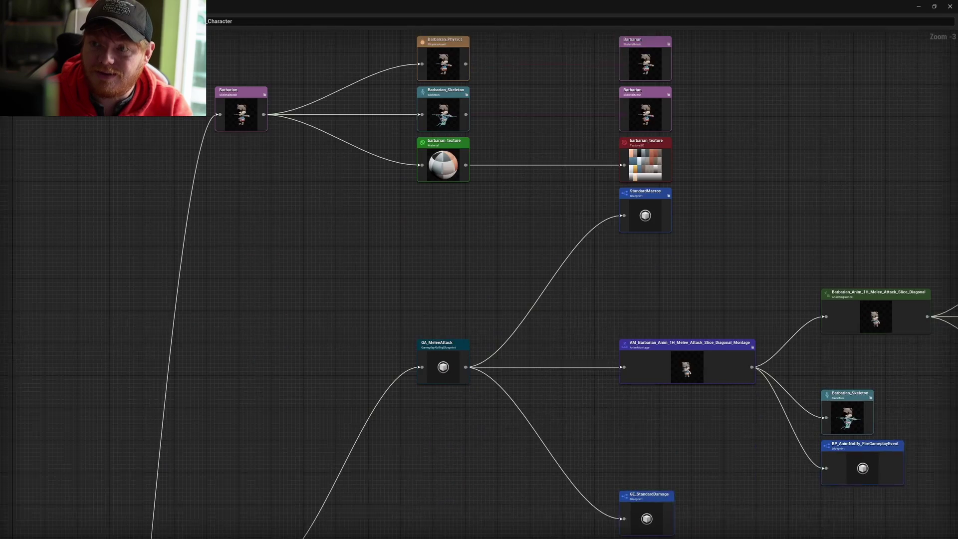
pyautogui.moveTo(223, 359); pyautogui.dragTo(341, 43, button='right')
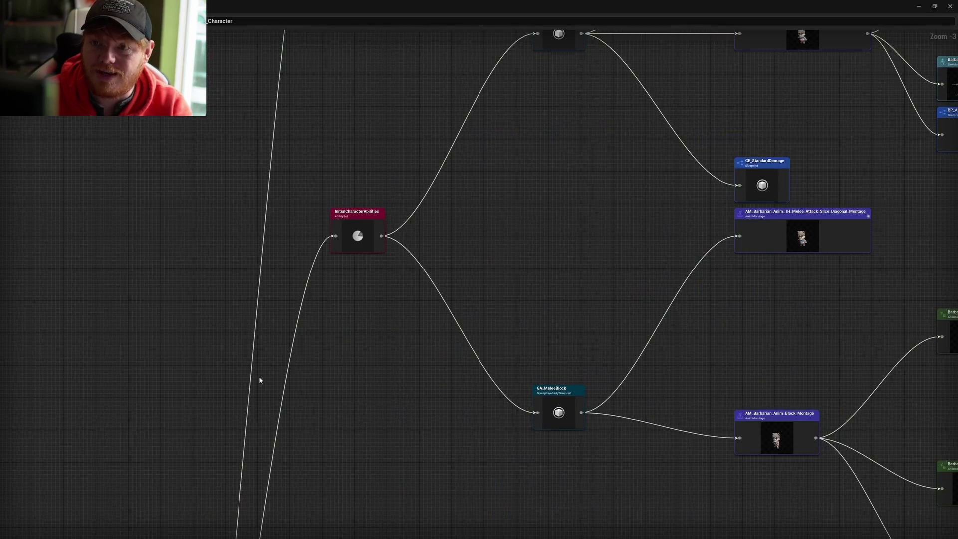
pyautogui.moveTo(259, 380); pyautogui.dragTo(373, 172, button='right')
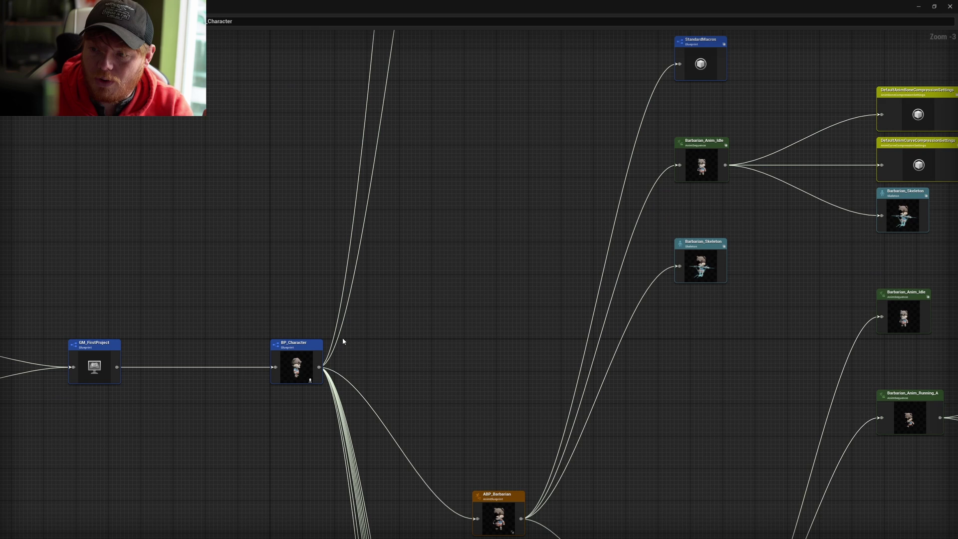
pyautogui.scroll(-2, 355, 319)
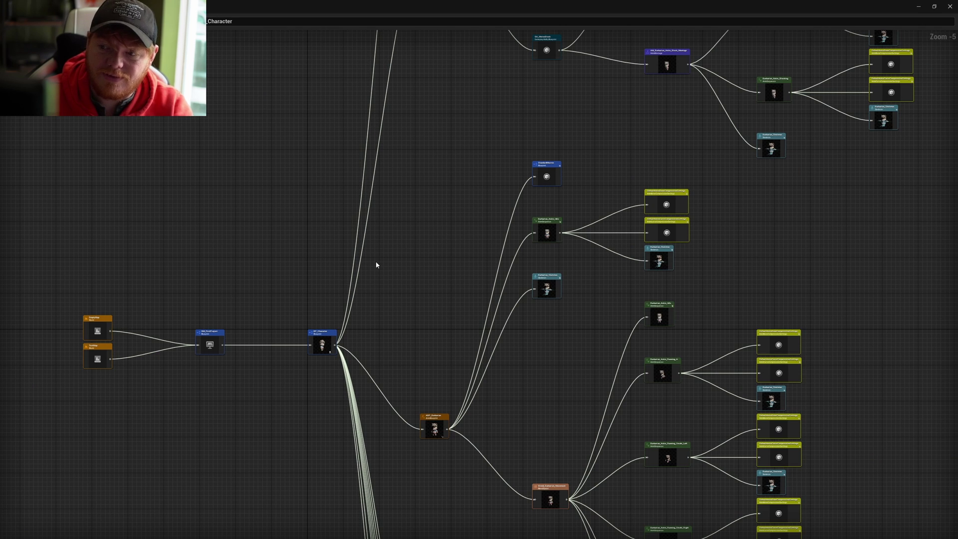
pyautogui.scroll(5, 324, 371)
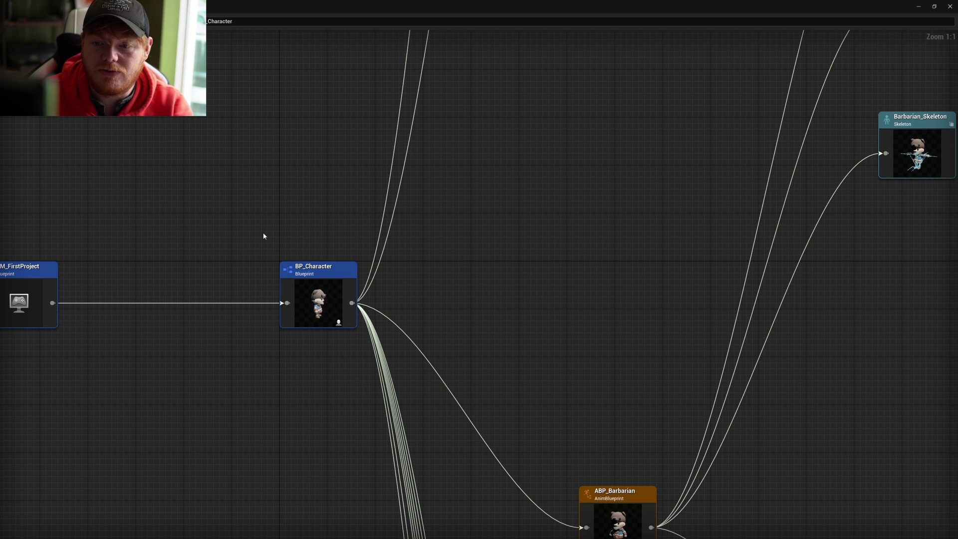
pyautogui.moveTo(283, 239); pyautogui.dragTo(521, 256, button='right')
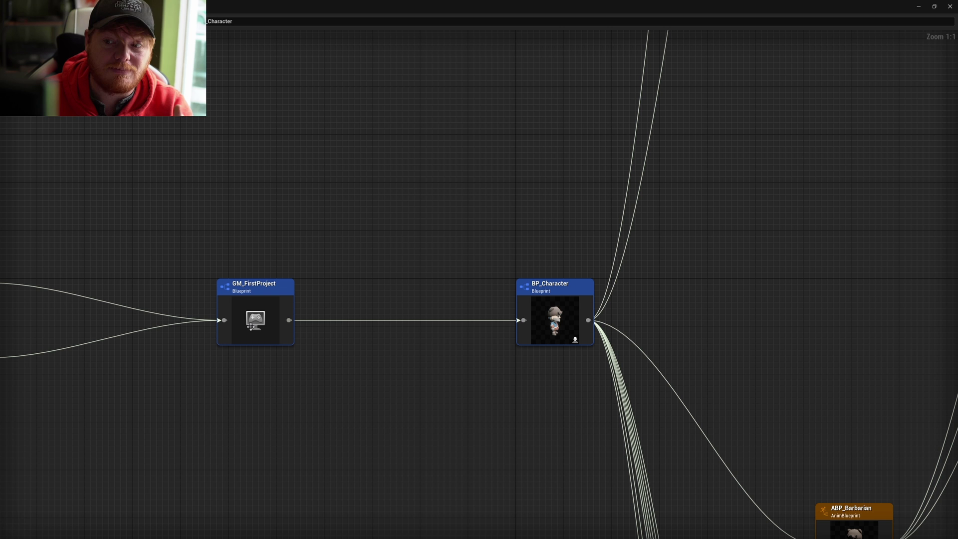
pyautogui.moveTo(311, 369)
pyautogui.mouseDown(button='right')
pyautogui.moveTo(352, 383)
pyautogui.moveTo(553, 365)
pyautogui.mouseUp(button='right')
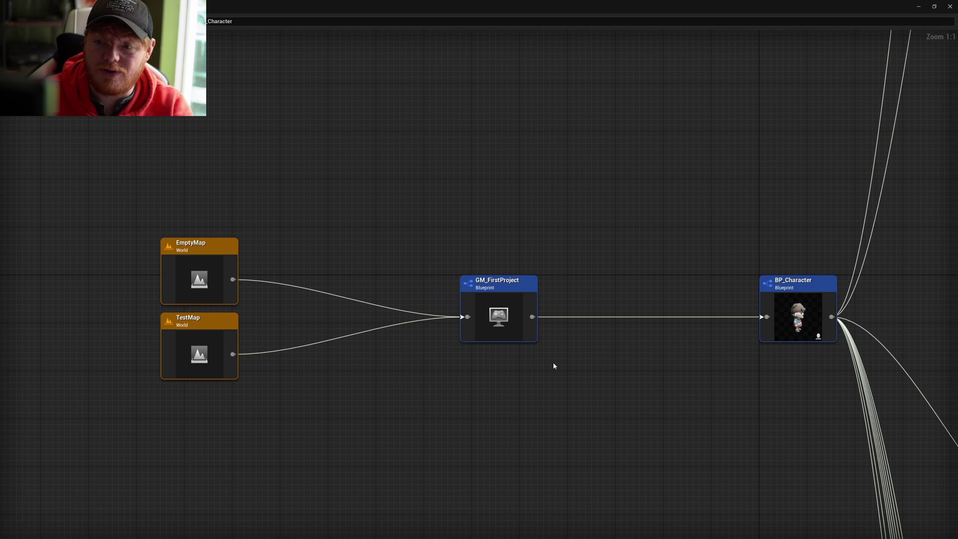
# Select the map nodes, then GM_FirstProject, then BP_Character in the graph.
pyautogui.moveTo(278, 186); pyautogui.dragTo(145, 412)
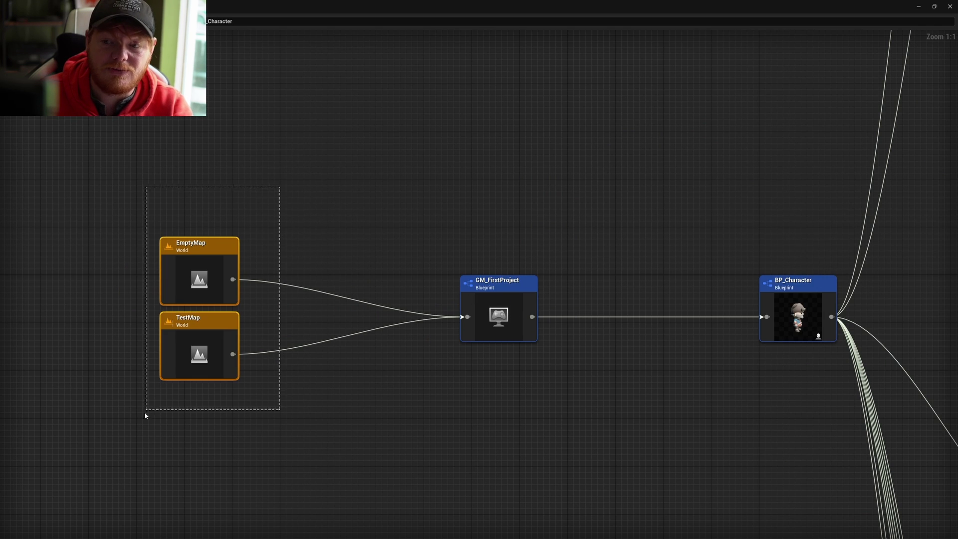
pyautogui.moveTo(391, 235); pyautogui.dragTo(527, 359)
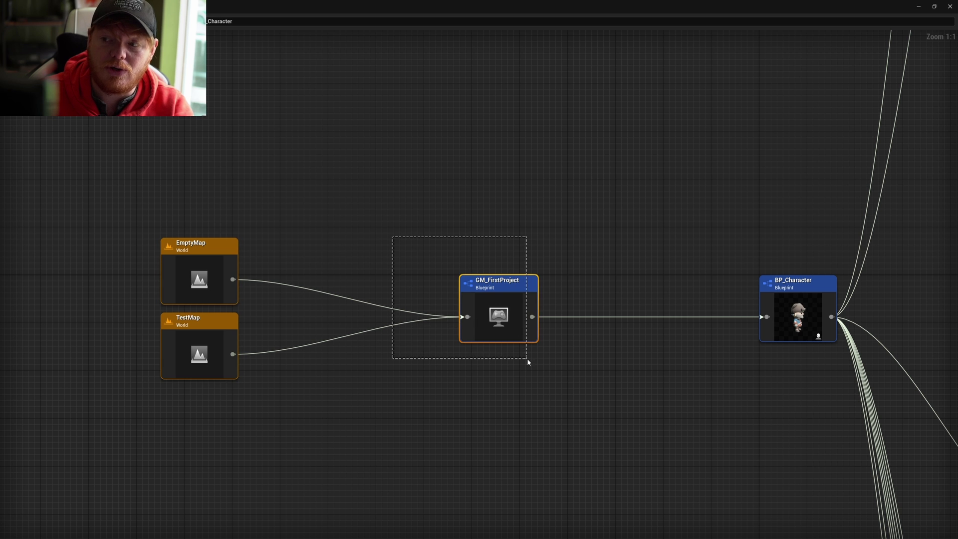
pyautogui.moveTo(754, 377); pyautogui.dragTo(343, 319, button='right')
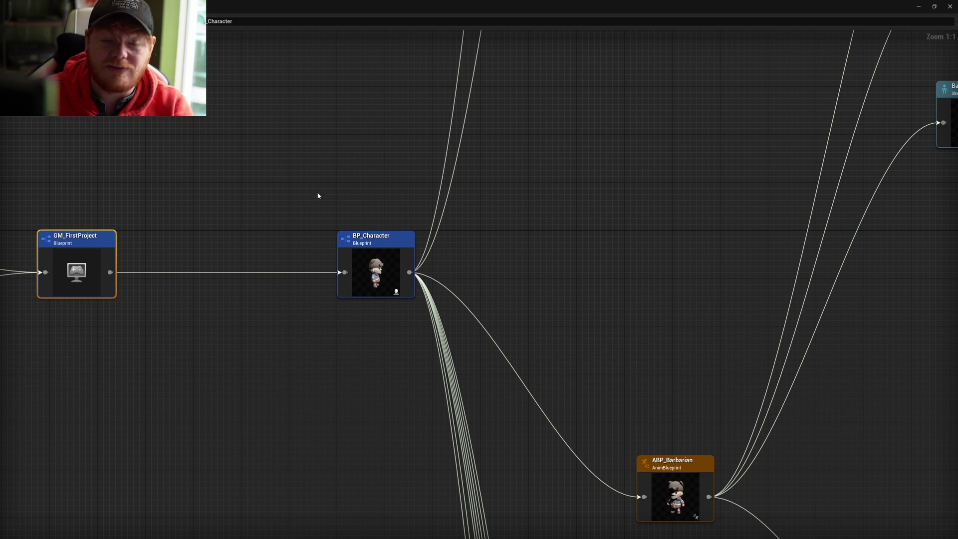
pyautogui.moveTo(317, 195); pyautogui.dragTo(426, 318)
pyautogui.moveTo(524, 219); pyautogui.dragTo(389, 335, button='right')
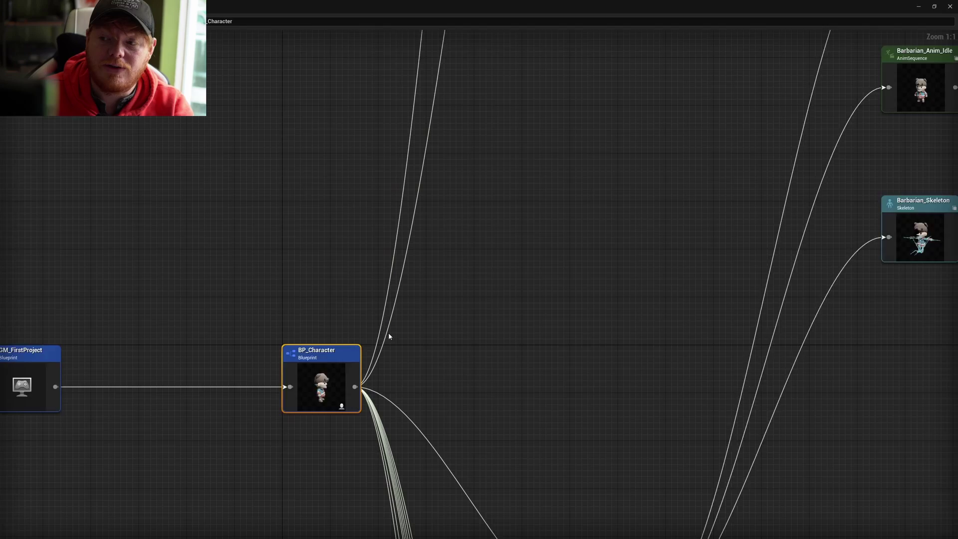
pyautogui.scroll(-3, 389, 335)
# Centre the view on InitialCharacterAbilities, GA_MeleeAttack and its montage chain.
pyautogui.moveTo(559, 152)
pyautogui.mouseDown(button='right')
pyautogui.moveTo(548, 272)
pyautogui.moveTo(518, 216)
pyautogui.moveTo(448, 517)
pyautogui.mouseUp(button='right')
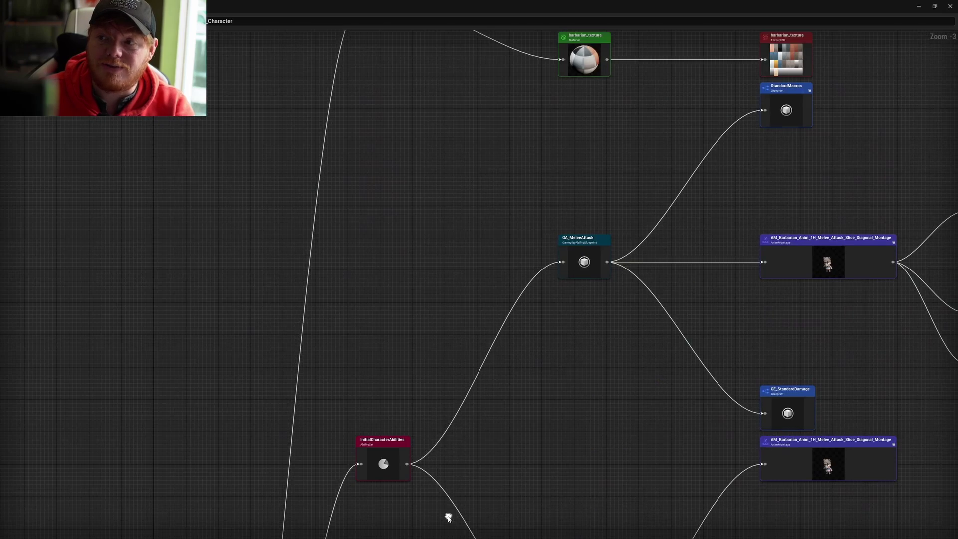
pyautogui.moveTo(510, 229); pyautogui.dragTo(327, 173, button='right')
pyautogui.scroll(3, 182, 419)
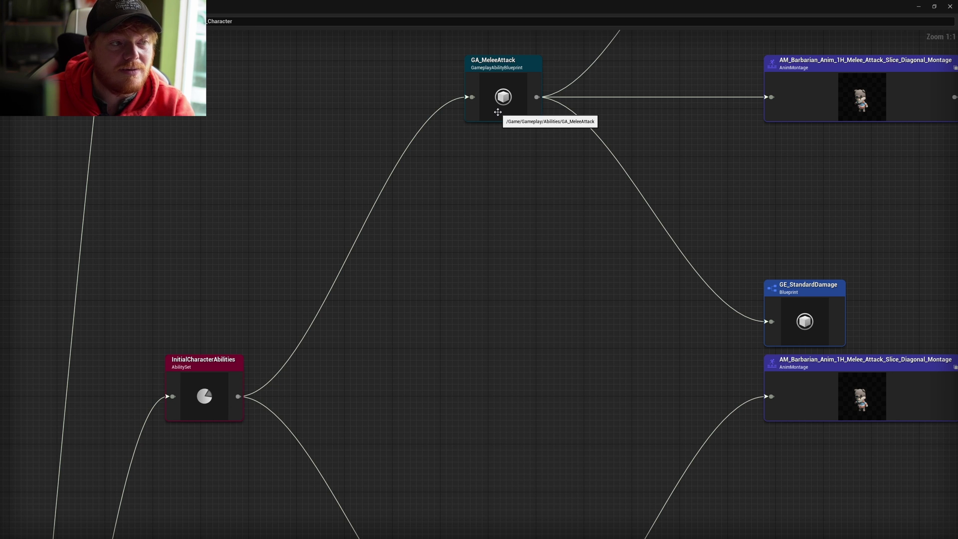
pyautogui.moveTo(723, 116); pyautogui.dragTo(310, 316, button='right')
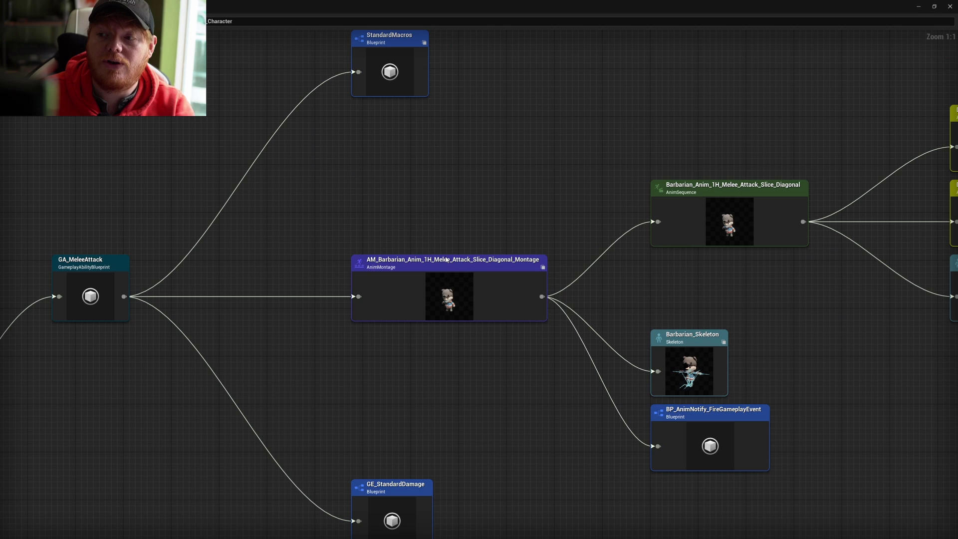
pyautogui.scroll(-3, 438, 302)
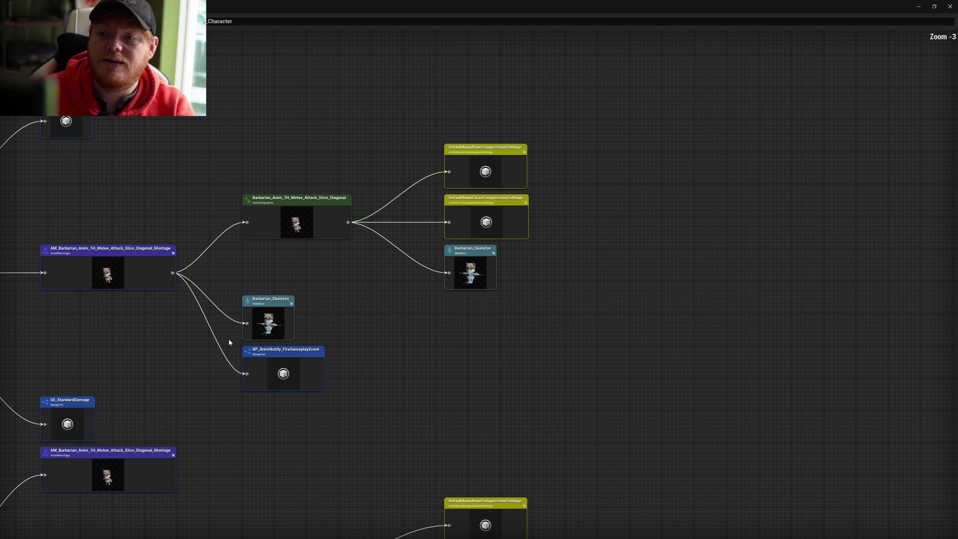
# Zoom out over the whole reference tree and bring EmptyMap and TestMap into view.
pyautogui.scroll(-4, 530, 342)
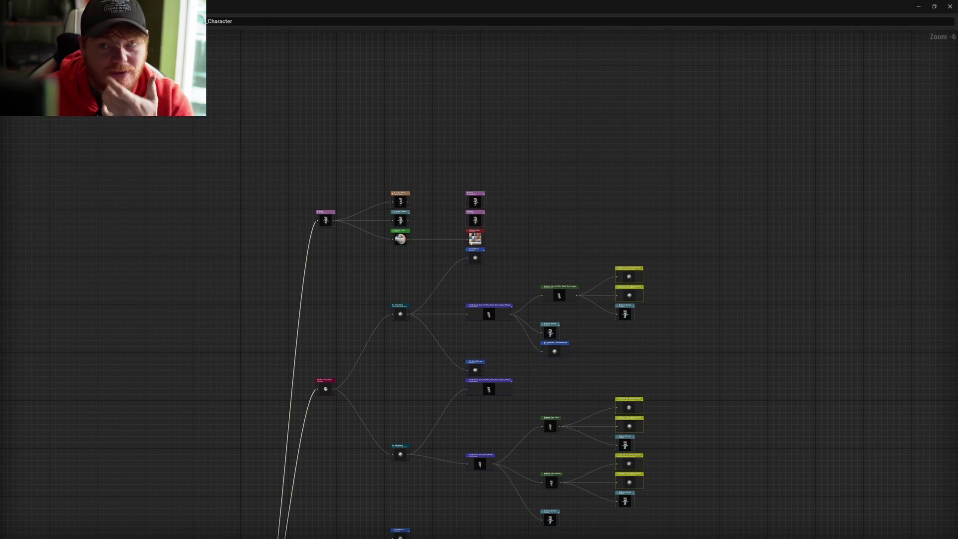
pyautogui.scroll(-3, 330, 279)
pyautogui.moveTo(444, 451)
pyautogui.mouseDown(button='right')
pyautogui.moveTo(516, 218)
pyautogui.moveTo(526, 129)
pyautogui.mouseUp(button='right')
pyautogui.scroll(6, 278, 277)
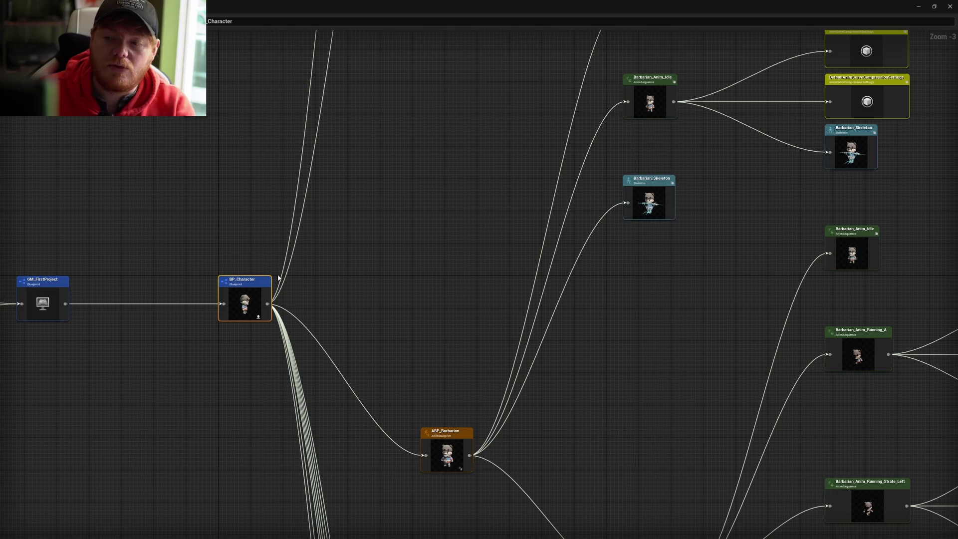
pyautogui.scroll(-1, 285, 289)
pyautogui.scroll(-1, 294, 288)
pyautogui.scroll(-1, 315, 292)
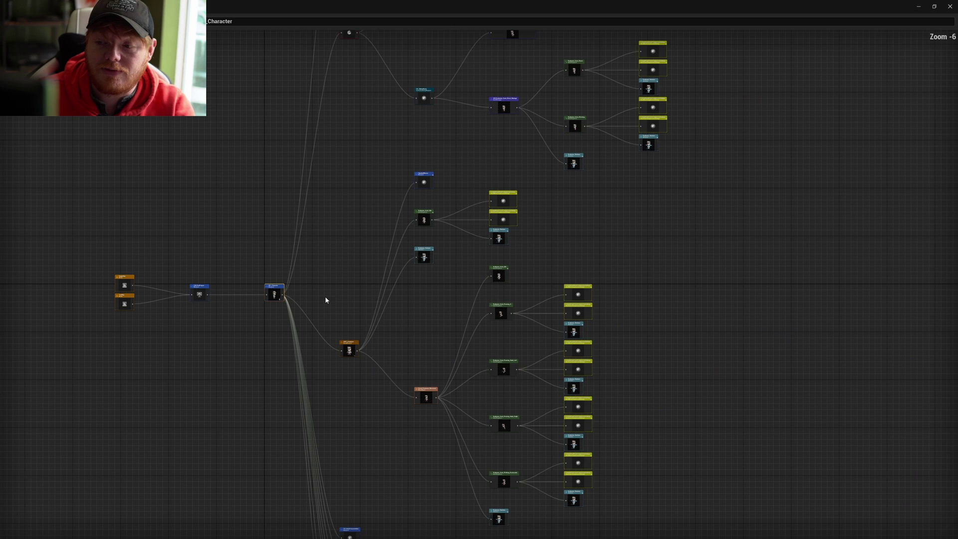
pyautogui.scroll(1, 338, 345)
pyautogui.scroll(1, 339, 345)
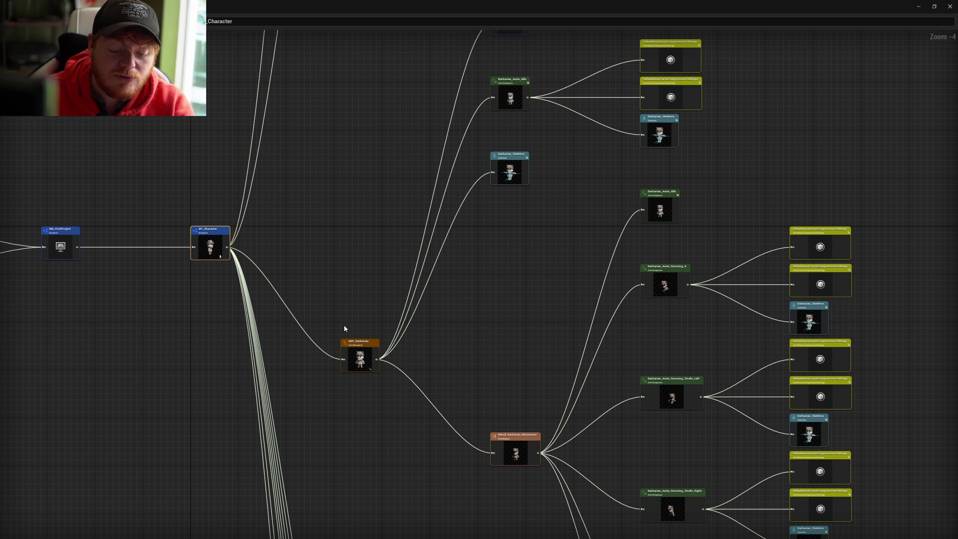
pyautogui.moveTo(248, 357); pyautogui.dragTo(535, 324, button='right')
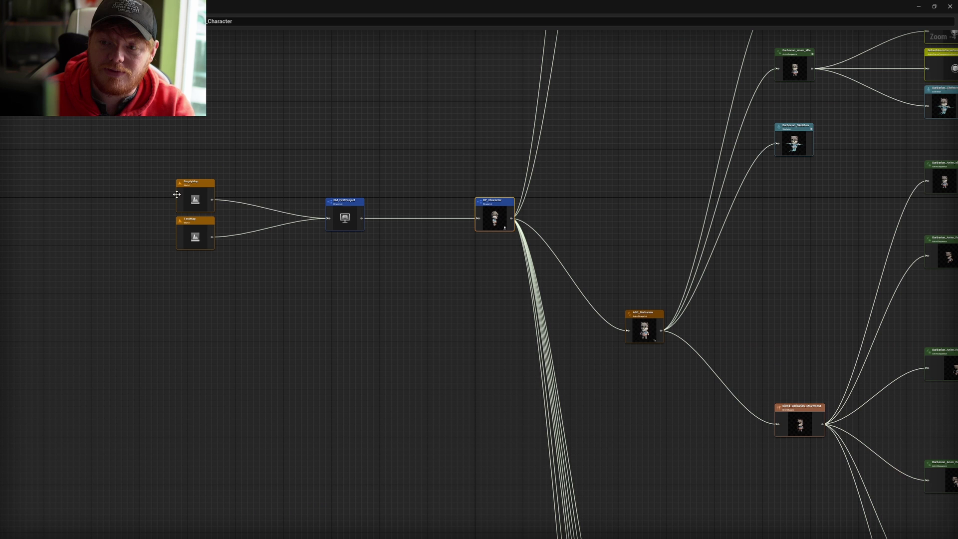
# Select the map and GM_FirstProject nodes, then BP_Character, and pan to GA_MeleeBlock's montages.
pyautogui.moveTo(402, 214); pyautogui.dragTo(310, 280, button='right')
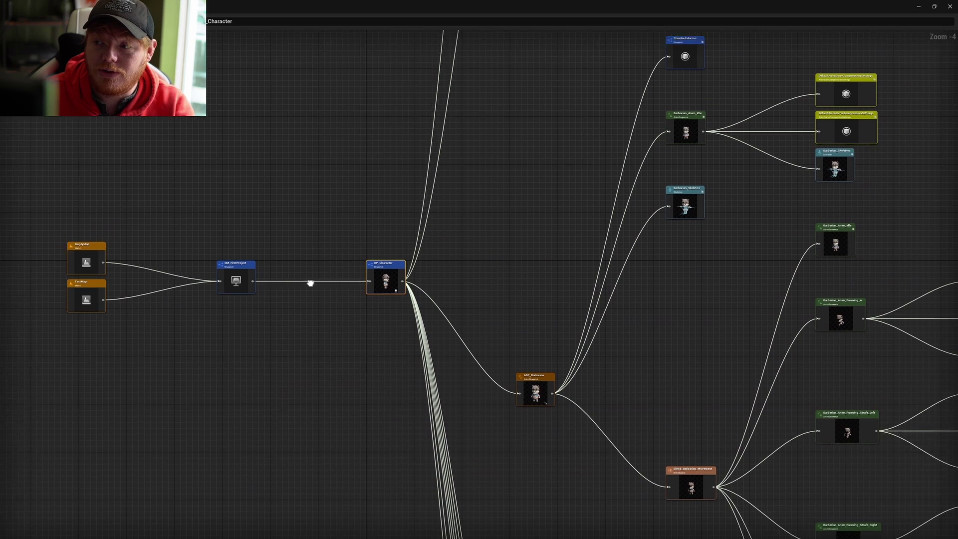
pyautogui.moveTo(253, 222)
pyautogui.mouseDown()
pyautogui.moveTo(55, 354)
pyautogui.moveTo(65, 346)
pyautogui.mouseUp()
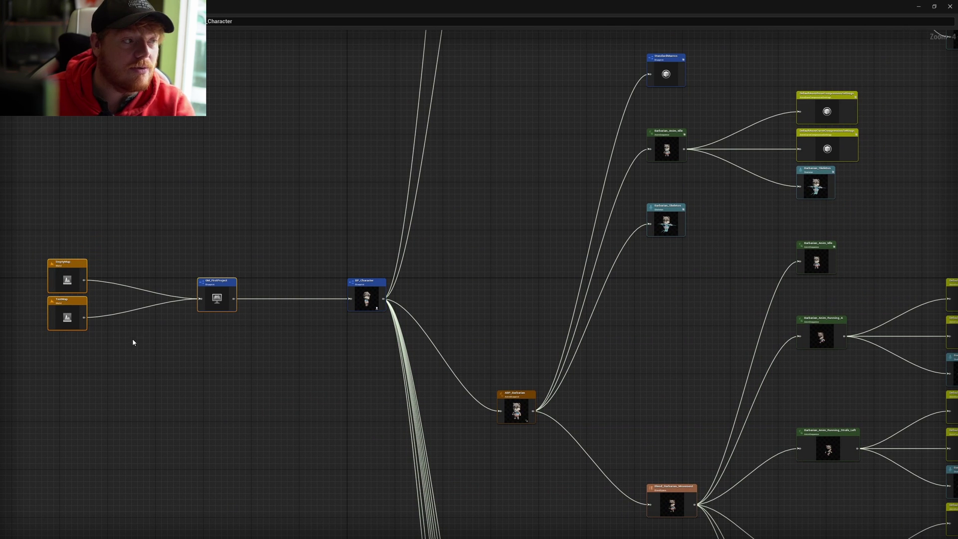
pyautogui.moveTo(312, 227); pyautogui.dragTo(363, 298)
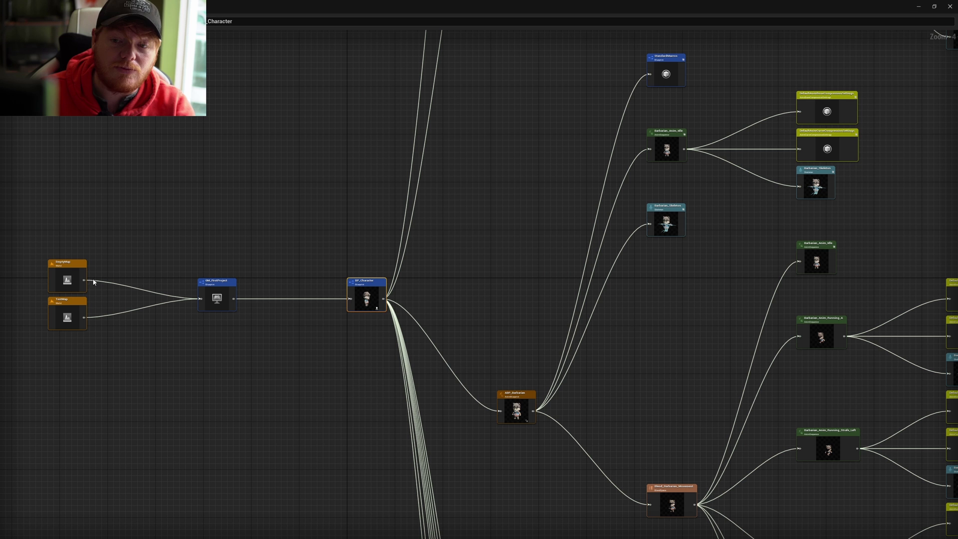
pyautogui.moveTo(502, 292); pyautogui.dragTo(357, 292, button='right')
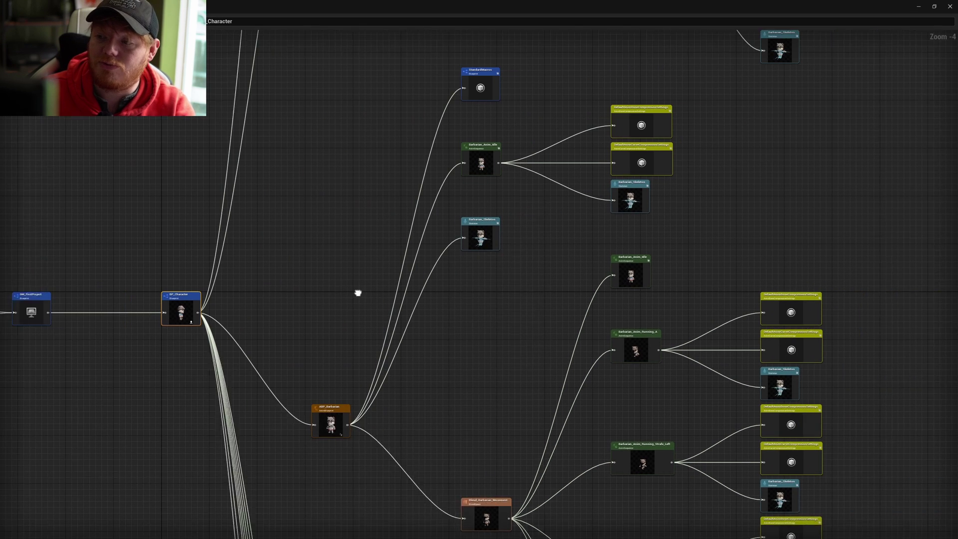
pyautogui.moveTo(336, 235)
pyautogui.mouseDown(button='right')
pyautogui.moveTo(301, 511)
pyautogui.moveTo(289, 538)
pyautogui.mouseUp(button='right')
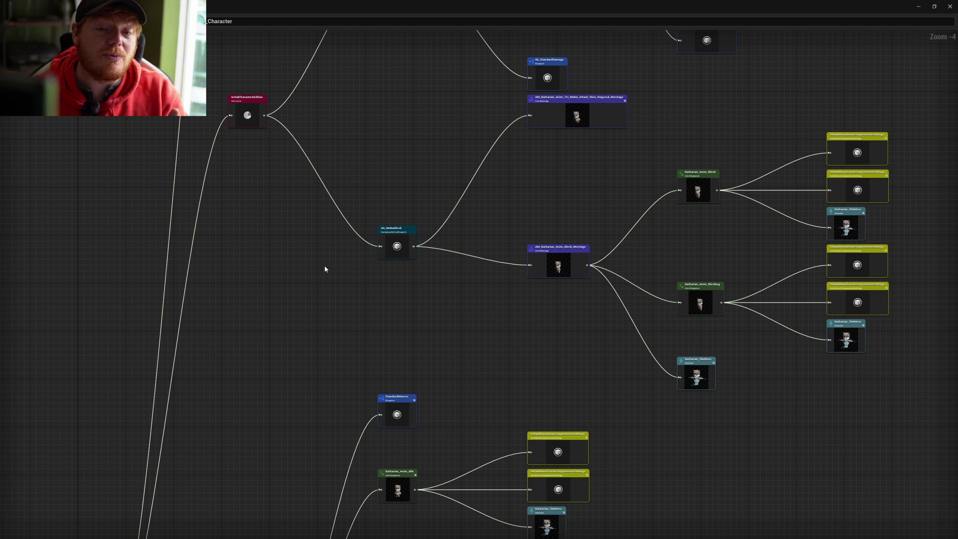
# Centre GA_MeleeAttack's branch showing its slice montage and GE_StandardDamage.
pyautogui.moveTo(325, 269); pyautogui.dragTo(289, 423, button='right')
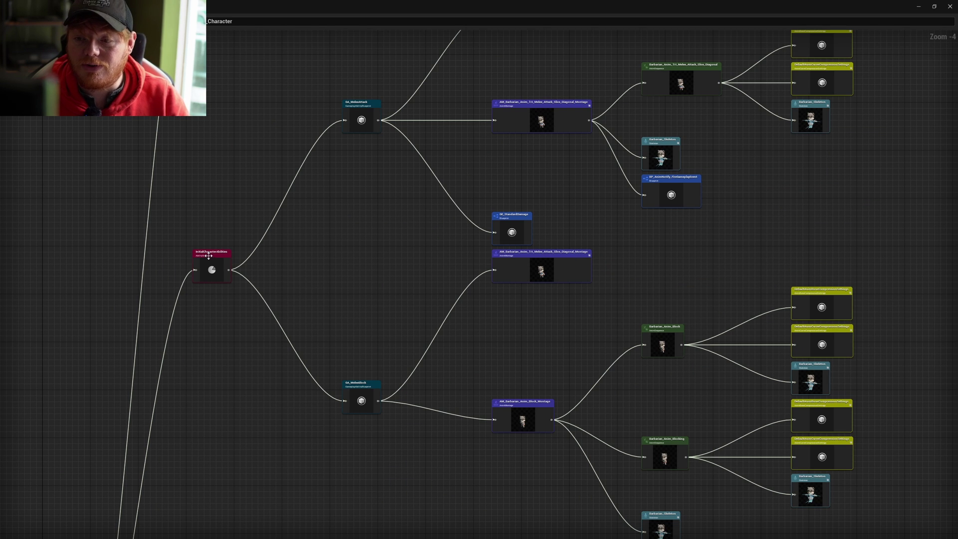
pyautogui.moveTo(249, 291); pyautogui.dragTo(214, 408, button='right')
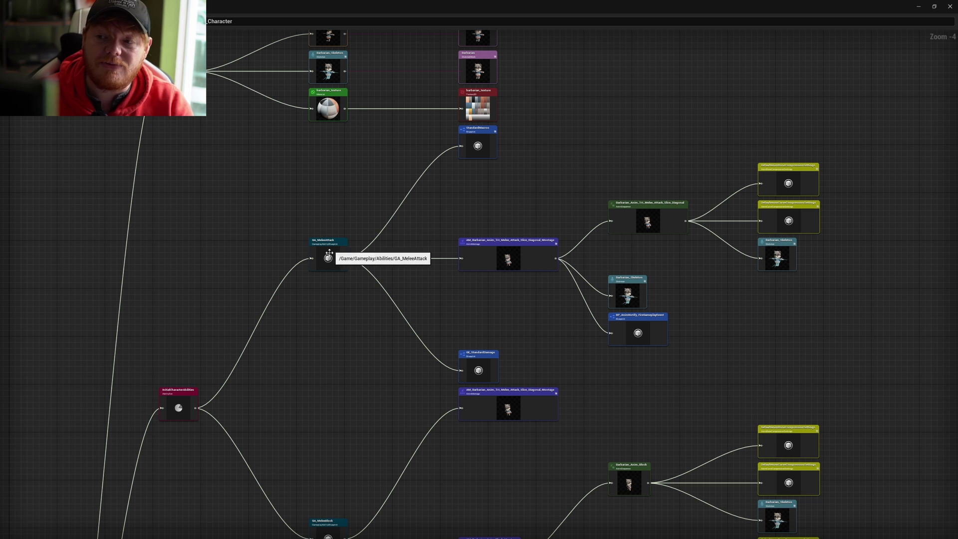
pyautogui.scroll(2, 328, 256)
pyautogui.scroll(2, 327, 255)
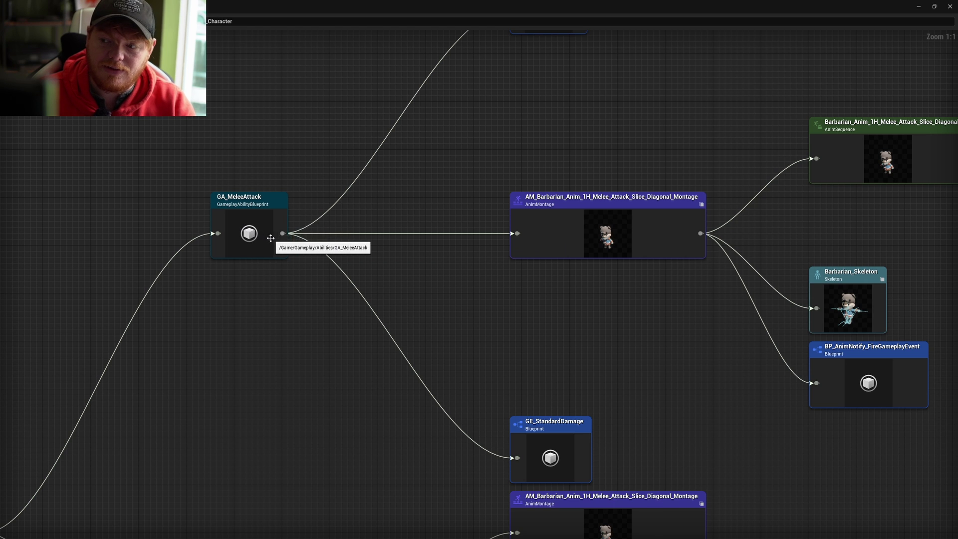
pyautogui.moveTo(249, 229); pyautogui.dragTo(390, 231, button='right')
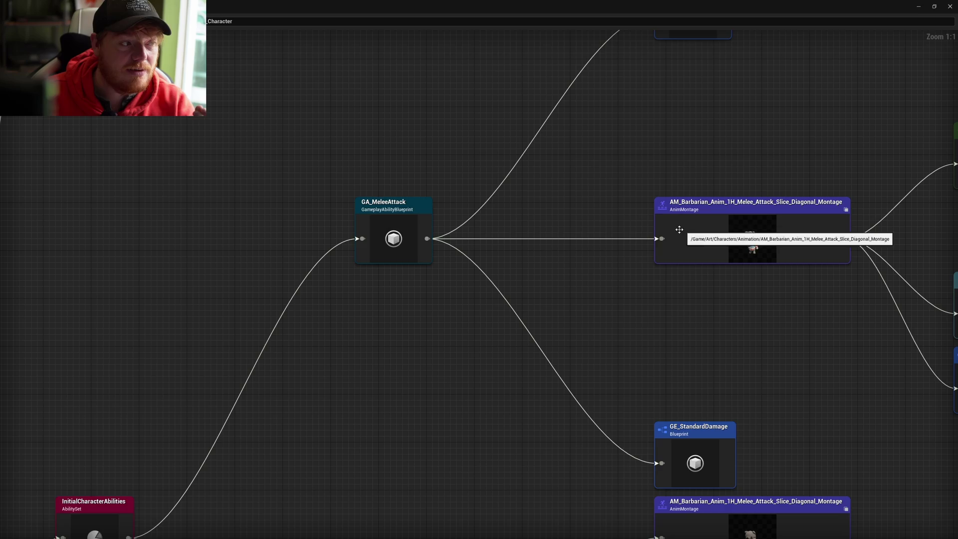
pyautogui.scroll(-3, 649, 240)
# Open GA_MeleeAttack for editing from its node's Edit action.
pyautogui.moveTo(618, 263)
pyautogui.mouseDown(button='right')
pyautogui.moveTo(428, 372)
pyautogui.moveTo(278, 400)
pyautogui.moveTo(240, 352)
pyautogui.moveTo(357, 205)
pyautogui.moveTo(343, 313)
pyautogui.mouseUp(button='right')
pyautogui.rightClick(352, 284)
pyautogui.click(370, 297)
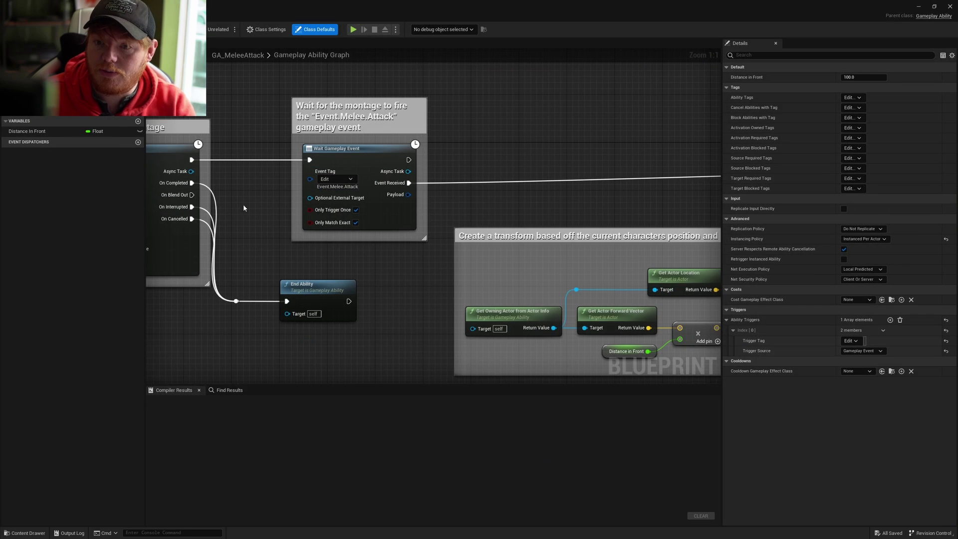
# Promote PlayMontageAndWait's Montage to Play input to a variable and retype it as Anim Montage.
pyautogui.rightClick(497, 159)
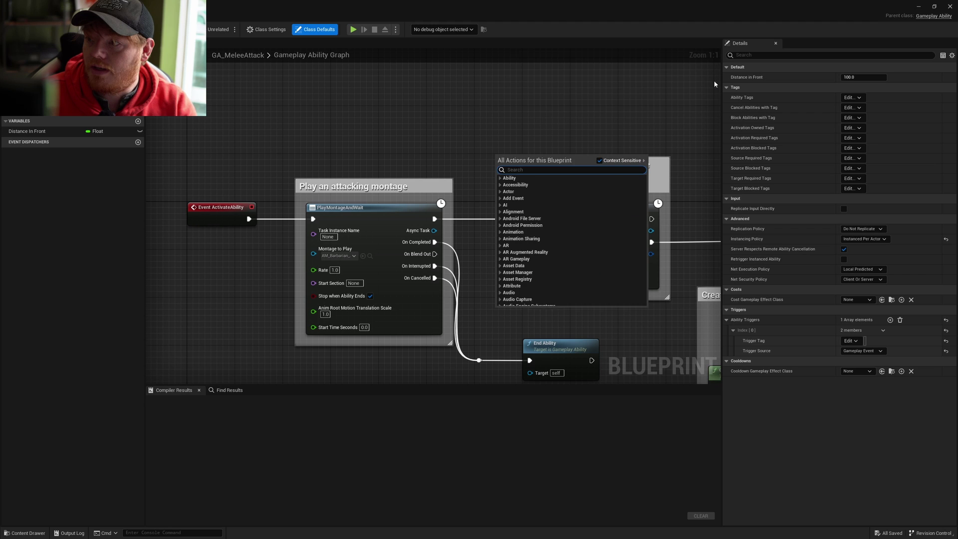
pyautogui.click(448, 142)
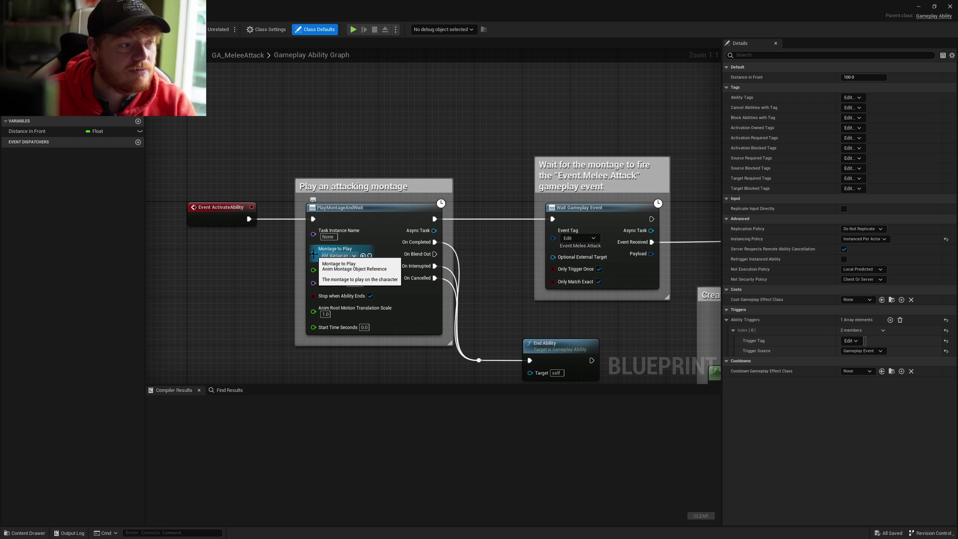
pyautogui.moveTo(313, 253); pyautogui.dragTo(447, 200, button='right')
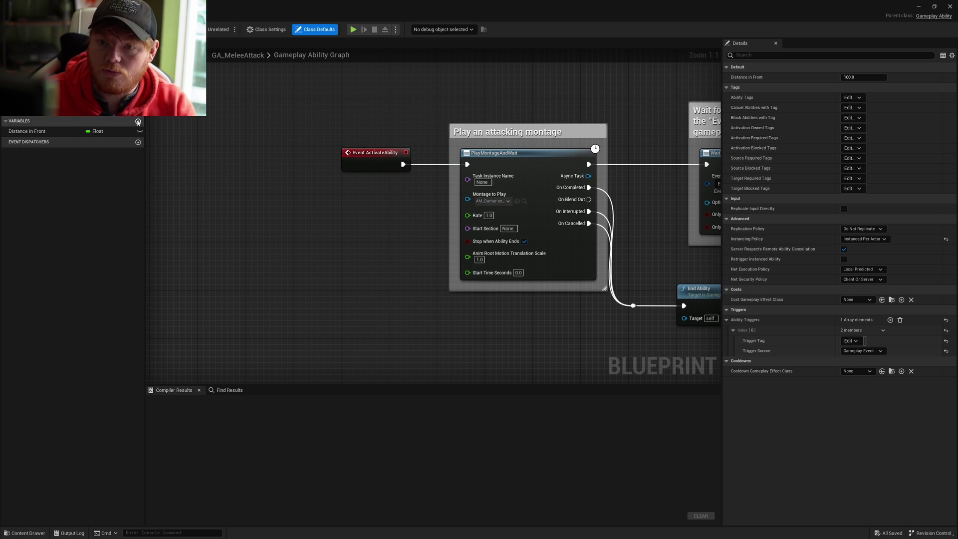
pyautogui.rightClick(467, 198)
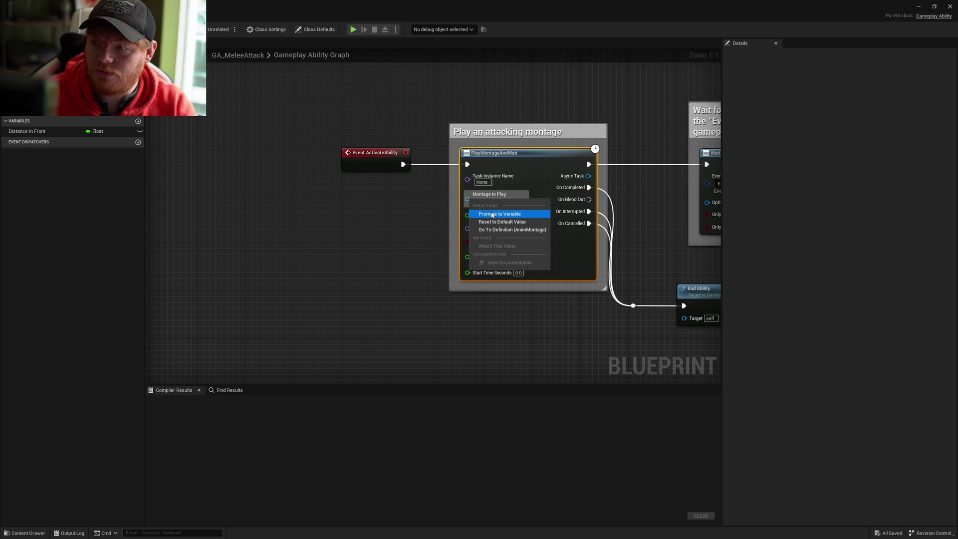
pyautogui.click(491, 214)
pyautogui.press('Return')
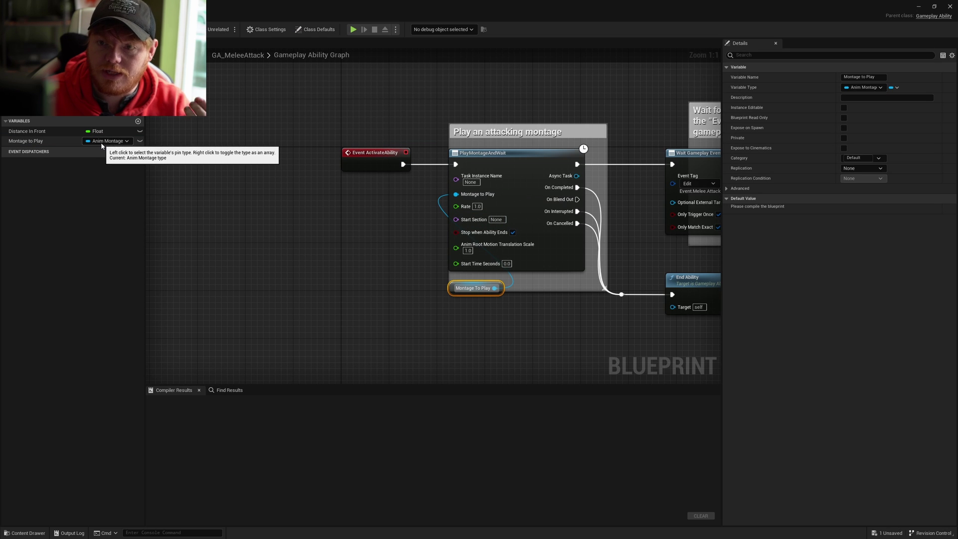
pyautogui.click(107, 143)
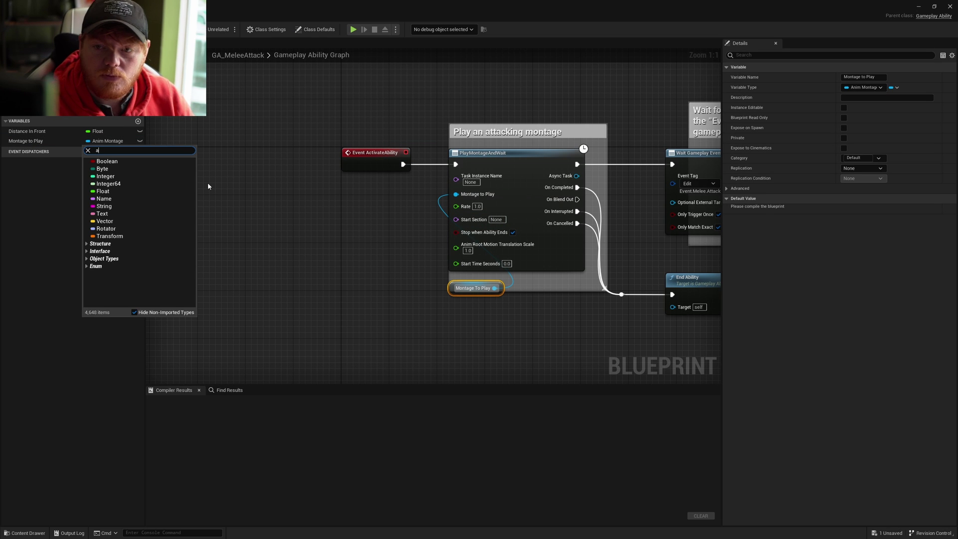
pyautogui.write('animmon')
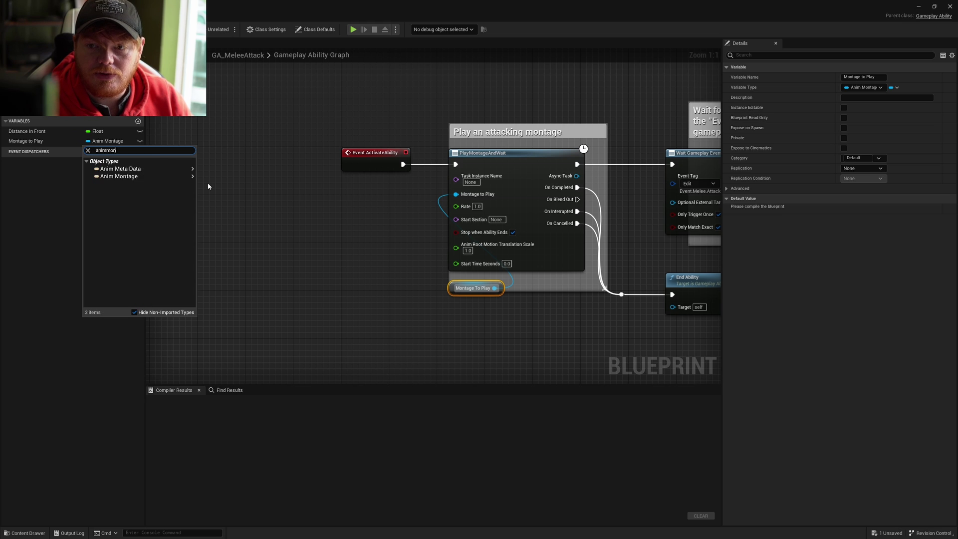
pyautogui.write('ta')
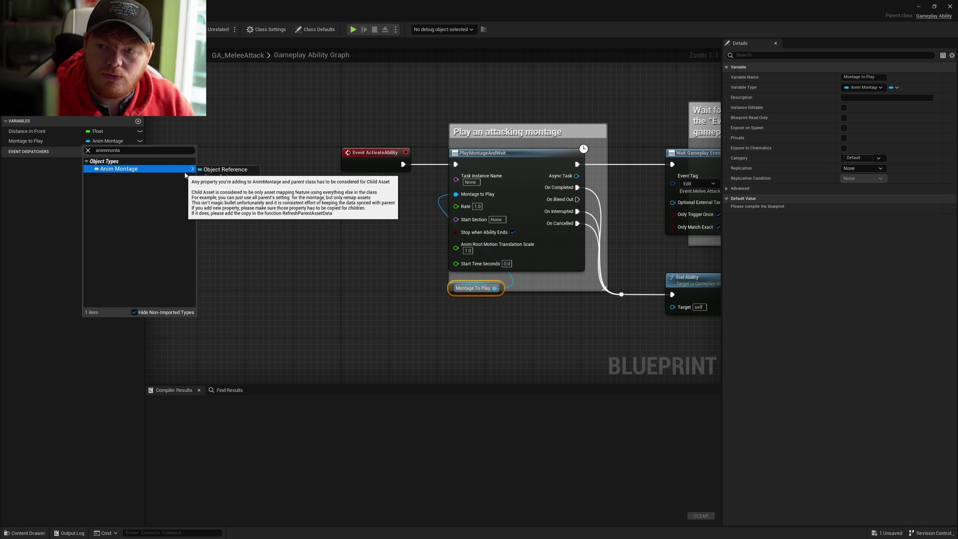
pyautogui.moveTo(139, 168)
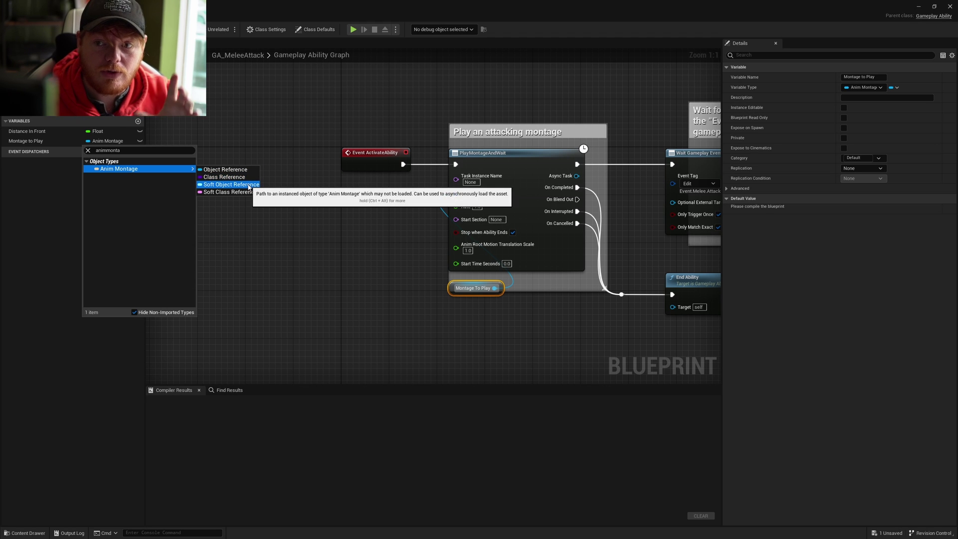
# Make Montage to Play a soft Anim Montage reference and wire it into the montage input.
pyautogui.click(247, 184)
pyautogui.moveTo(350, 268); pyautogui.dragTo(285, 216)
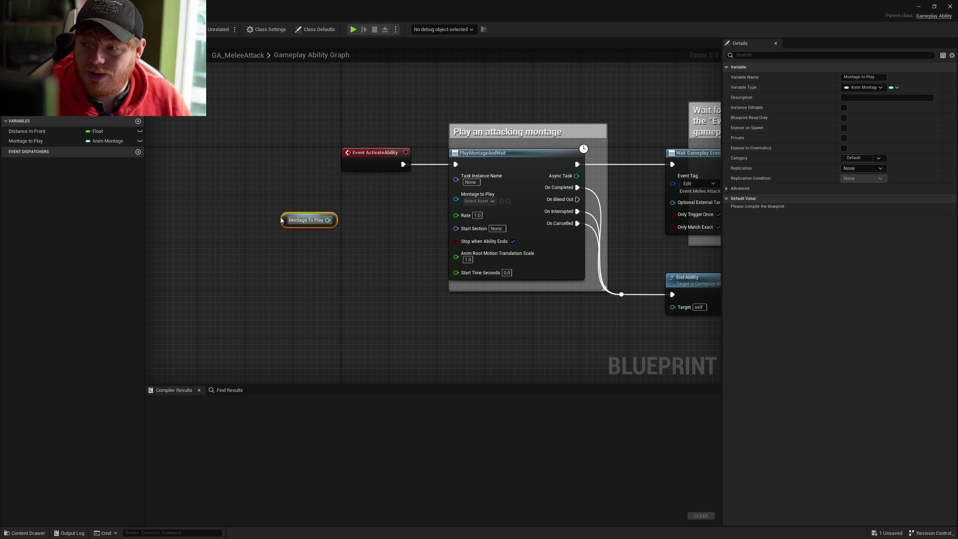
pyautogui.click(315, 231)
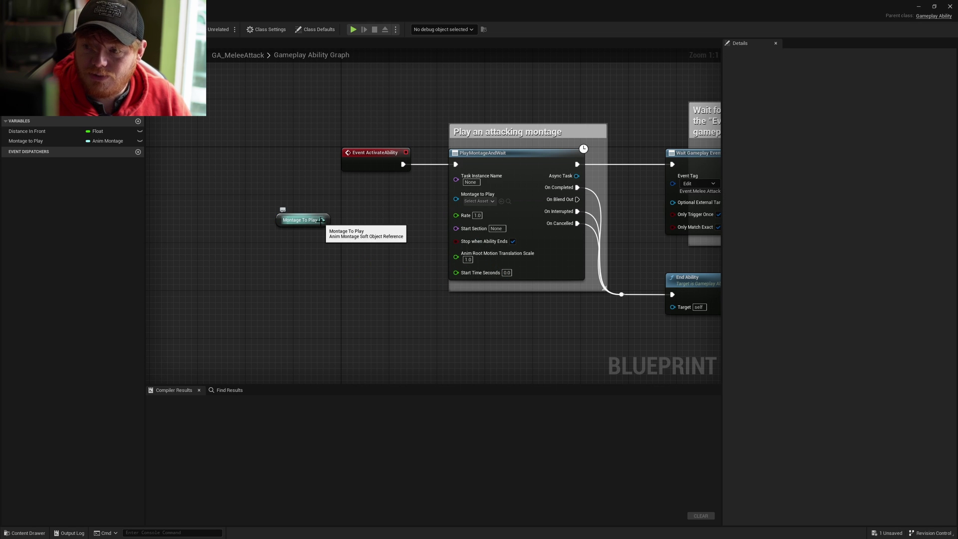
pyautogui.click(320, 220)
pyautogui.moveTo(324, 220); pyautogui.dragTo(457, 198)
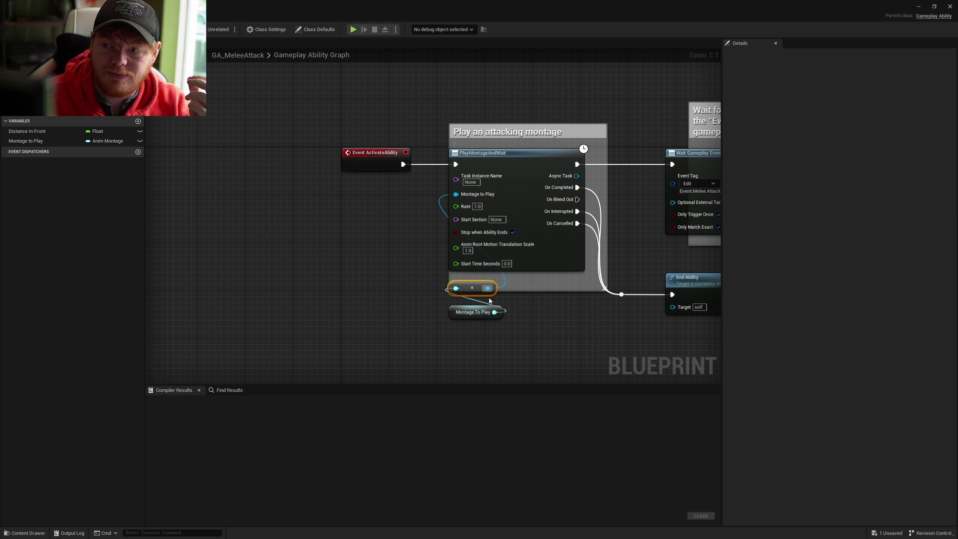
# Move the getter and conversion nodes left and compile GA_MeleeAttack with F7.
pyautogui.moveTo(511, 307); pyautogui.dragTo(371, 230)
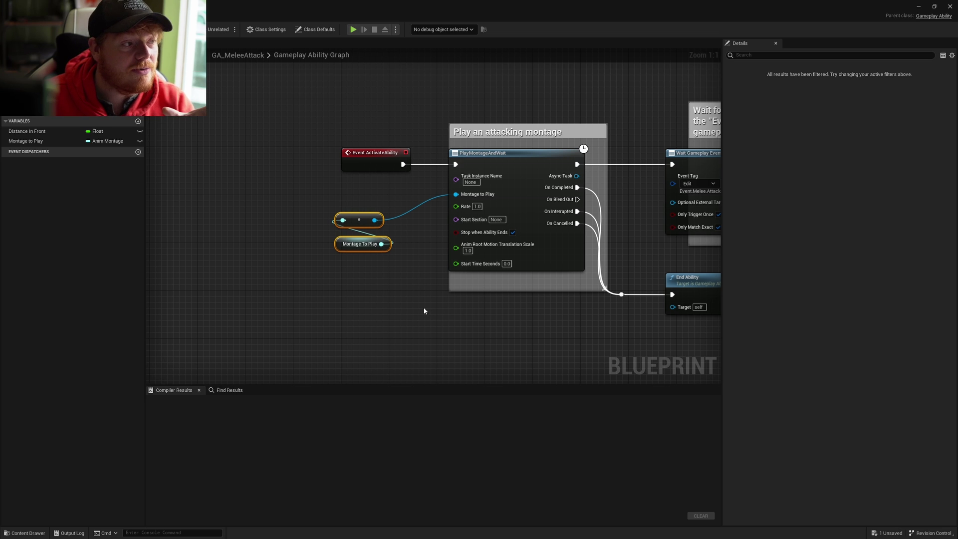
pyautogui.click(398, 299)
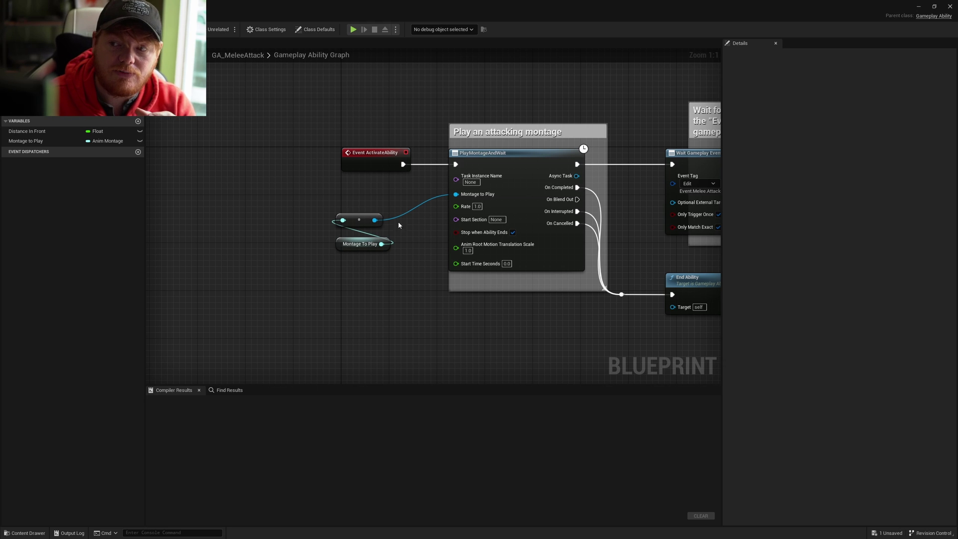
pyautogui.click(355, 249)
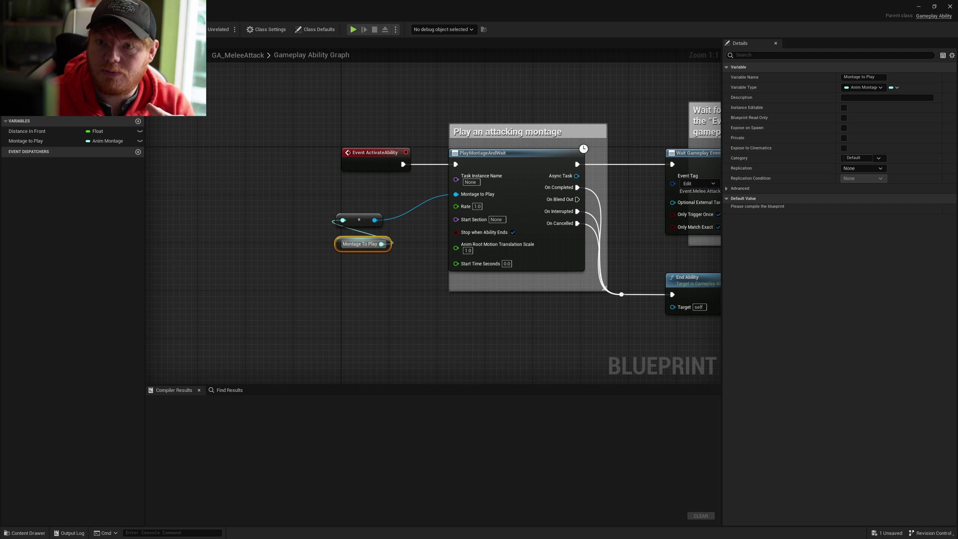
pyautogui.press('F7')
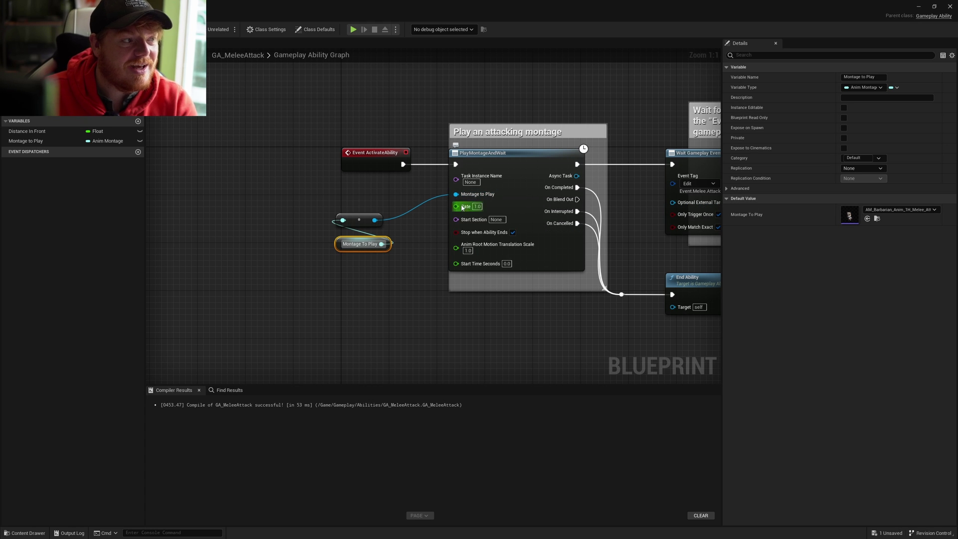
# Move Event ActivateAbility left and delete the soft-to-hard conversion node.
pyautogui.click(433, 279)
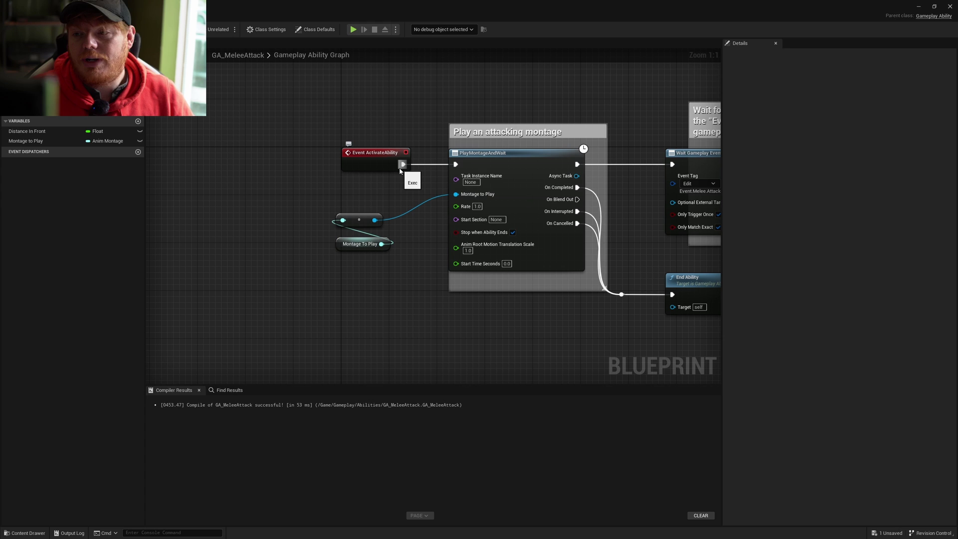
pyautogui.moveTo(374, 152); pyautogui.dragTo(248, 147)
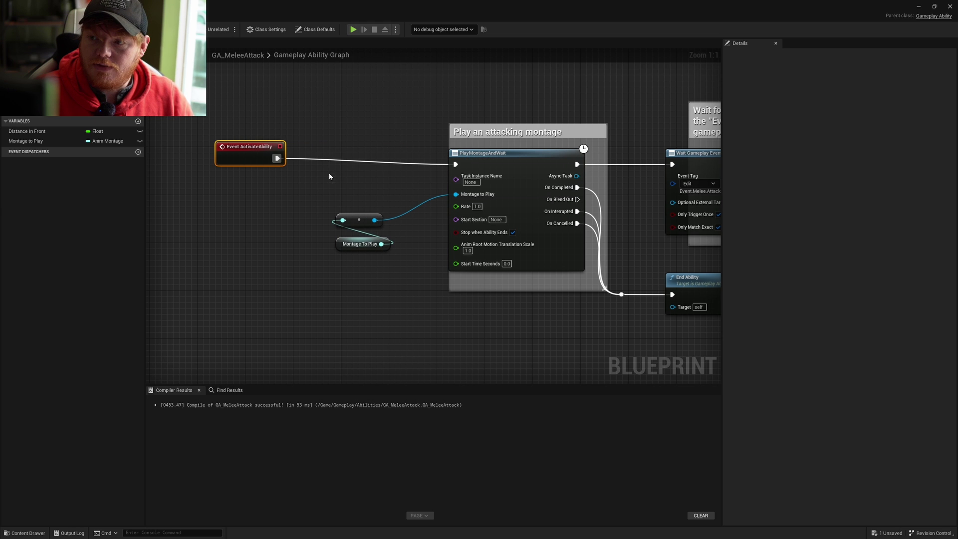
pyautogui.click(329, 176)
pyautogui.moveTo(343, 219)
pyautogui.mouseDown()
pyautogui.moveTo(389, 226)
pyautogui.moveTo(308, 205)
pyautogui.mouseUp()
pyautogui.press('Delete')
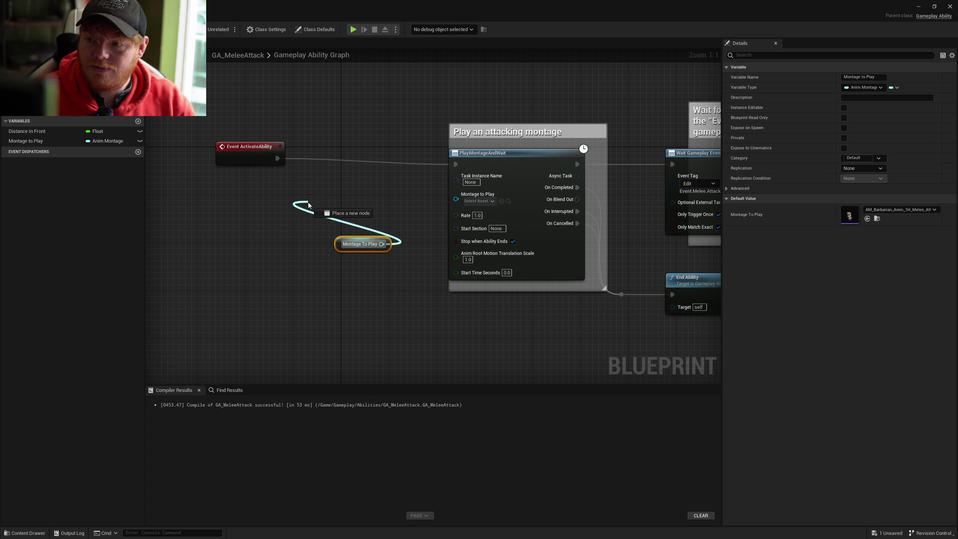
# Add an Async Load Asset node run from ActivateAbility, with its Completed output pulled onward.
pyautogui.write('asset')
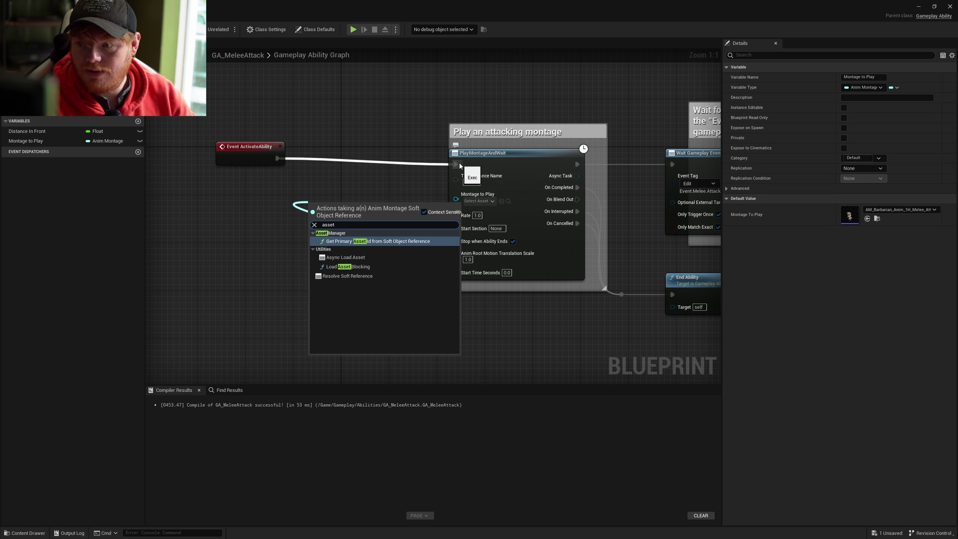
pyautogui.press('Down')
pyautogui.press('Down')
pyautogui.press('Up')
pyautogui.press('Return')
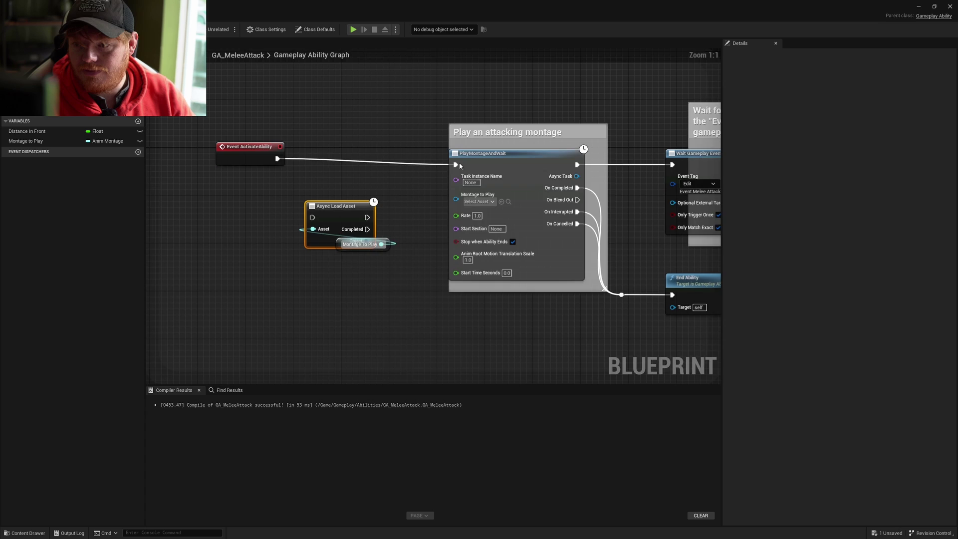
pyautogui.moveTo(455, 164)
pyautogui.keyDown('ctrl'); pyautogui.mouseDown()
pyautogui.moveTo(312, 217)
pyautogui.moveTo(334, 159)
pyautogui.mouseUp(); pyautogui.keyUp('ctrl')
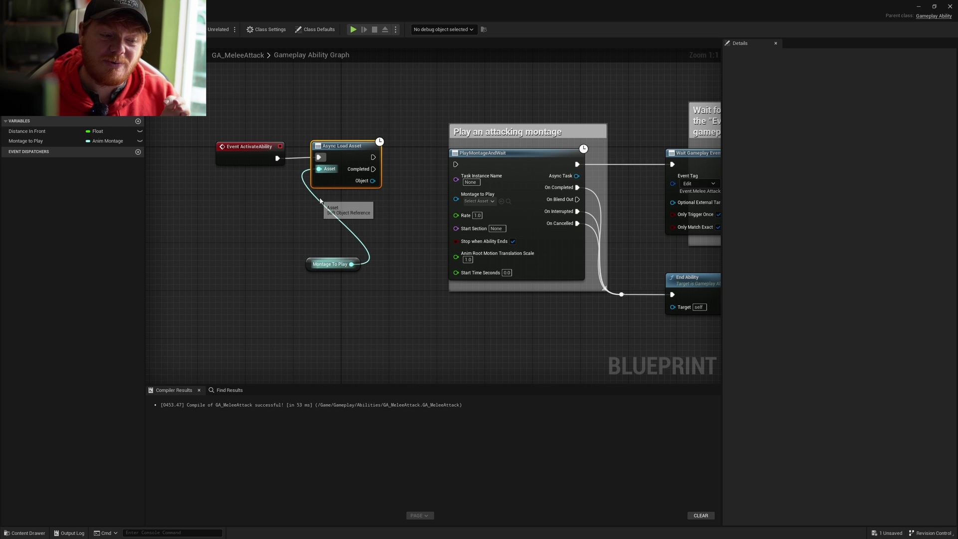
pyautogui.moveTo(345, 163)
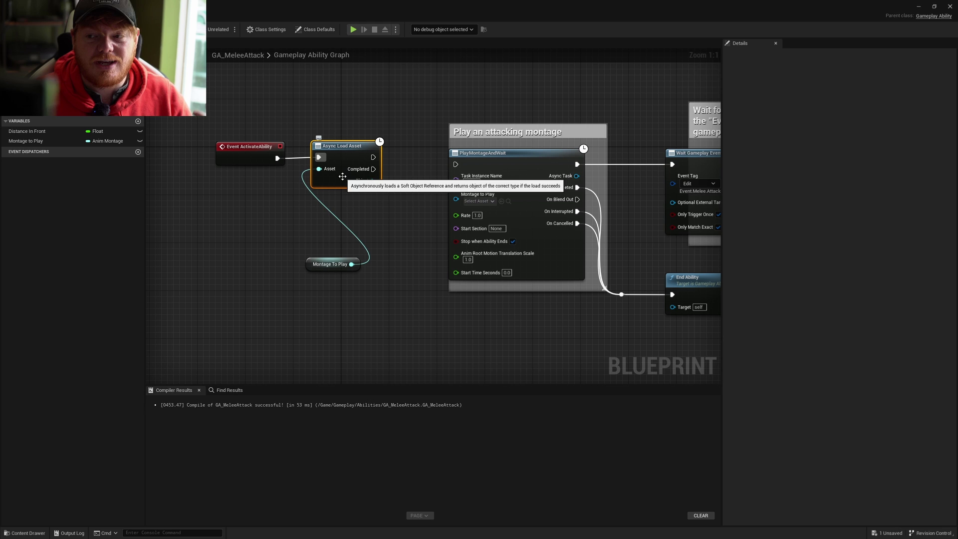
pyautogui.moveTo(336, 180); pyautogui.dragTo(324, 180)
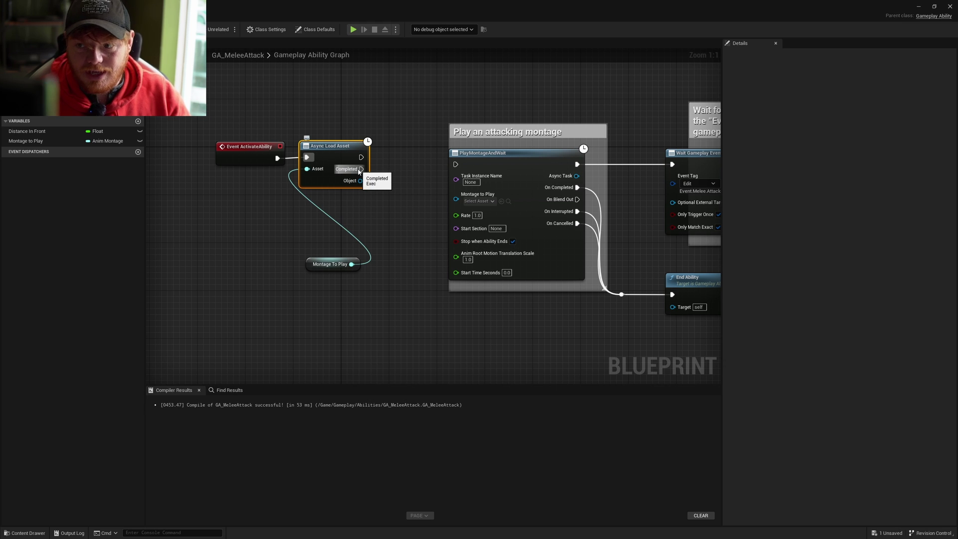
pyautogui.moveTo(361, 169); pyautogui.dragTo(456, 165)
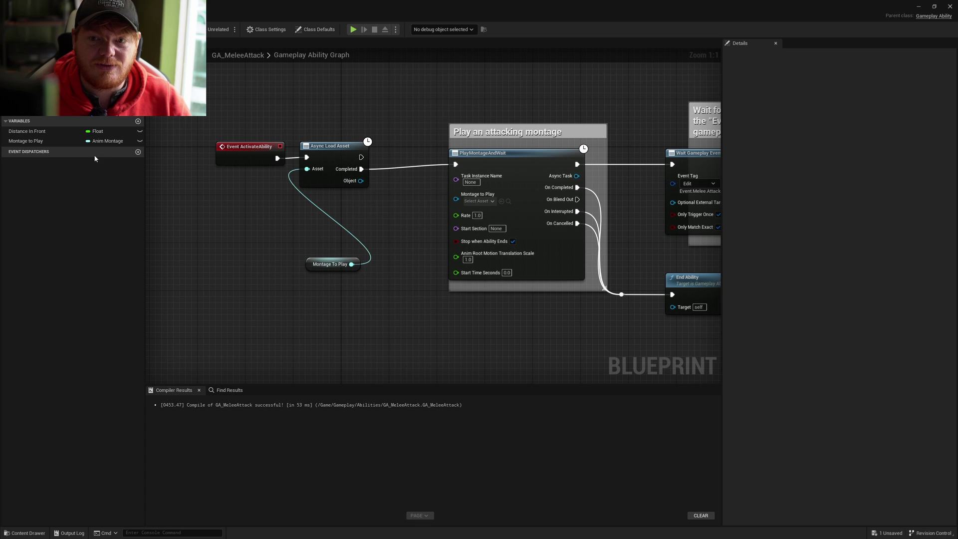
# Feed the loaded montage into PlayMontageAndWait's Montage to Play, tidy the graph, and save.
pyautogui.moveTo(329, 264); pyautogui.dragTo(258, 179)
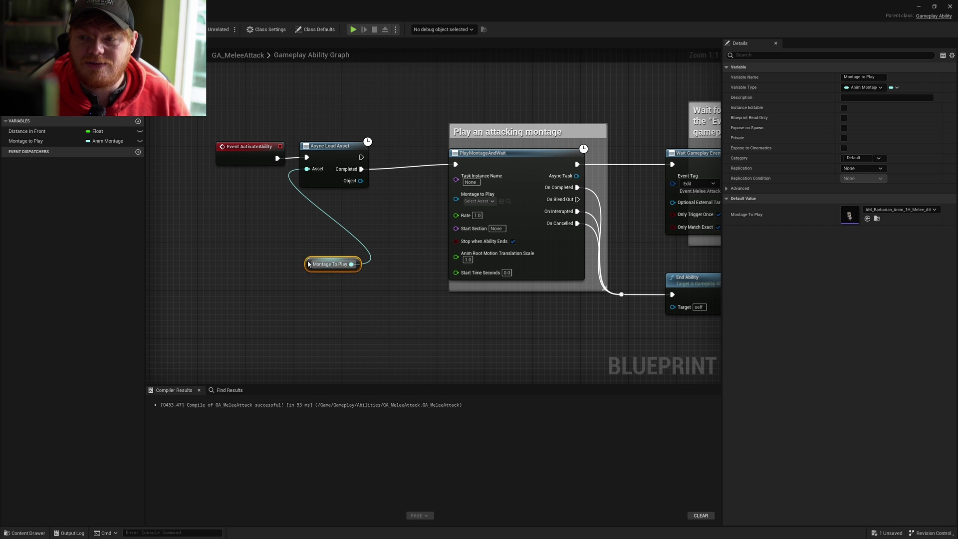
pyautogui.press('f')
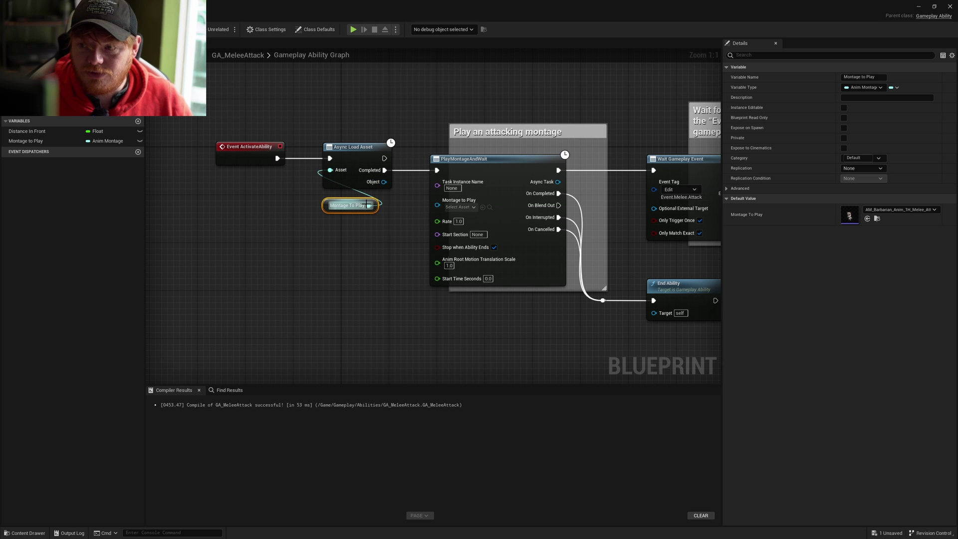
pyautogui.moveTo(369, 205); pyautogui.dragTo(432, 211)
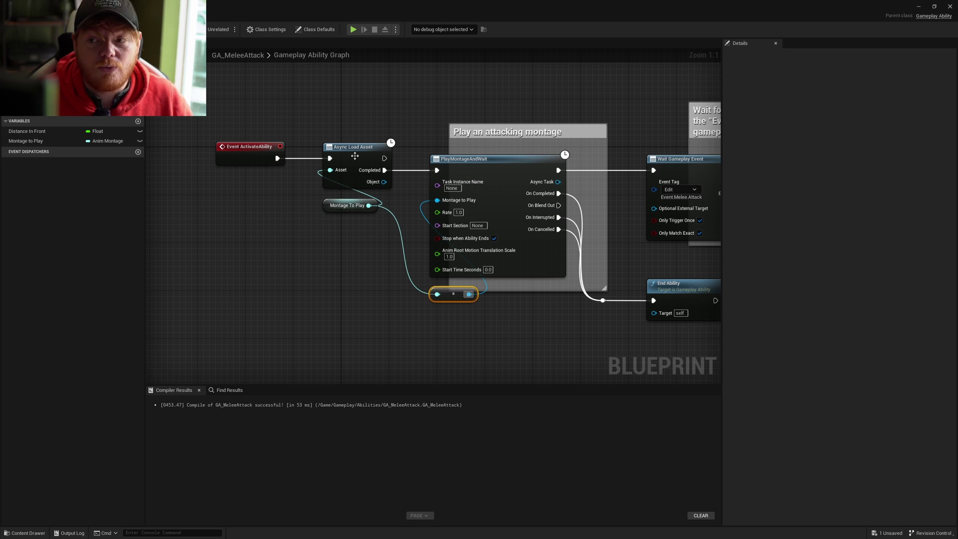
pyautogui.click(391, 121)
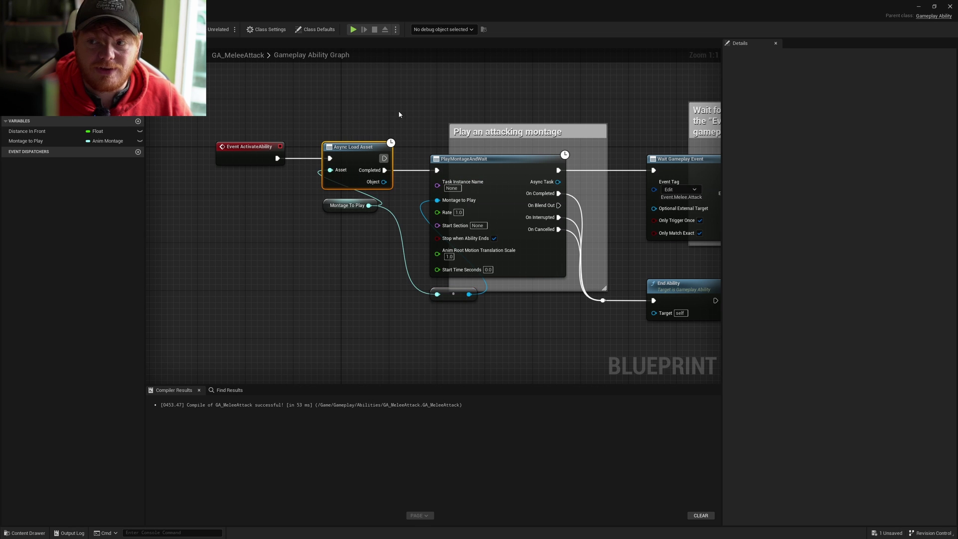
pyautogui.moveTo(371, 146); pyautogui.dragTo(313, 183, button='right')
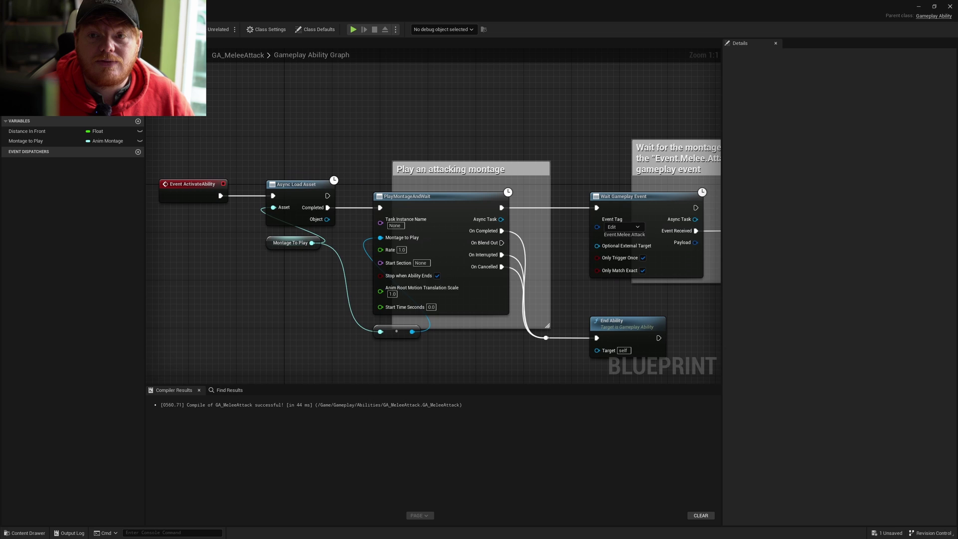
pyautogui.hotkey('ctrl', 's')
# Return to the Reference Viewer, refresh it on GA_MeleeAttack, and pan across its dependencies.
pyautogui.hotkey('alt', 'Tab')
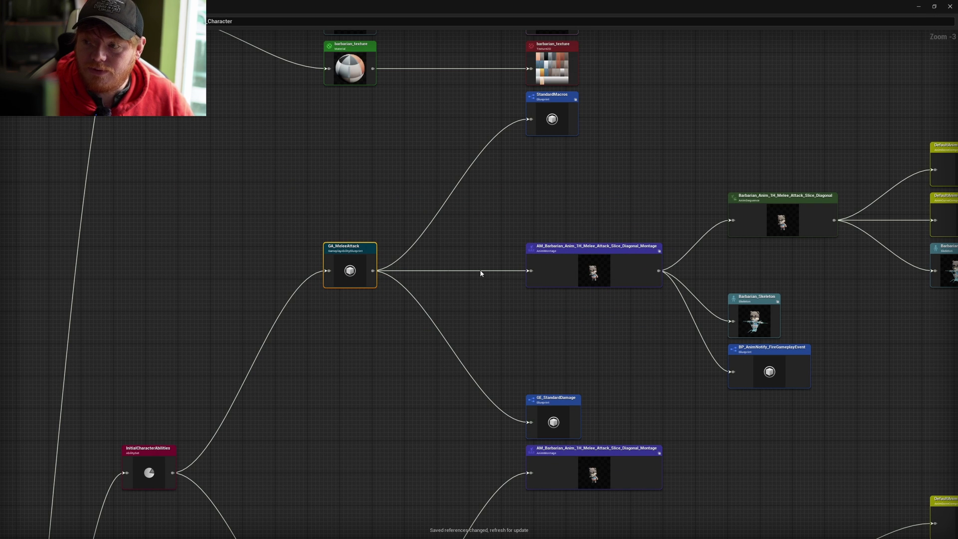
pyautogui.doubleClick(353, 272)
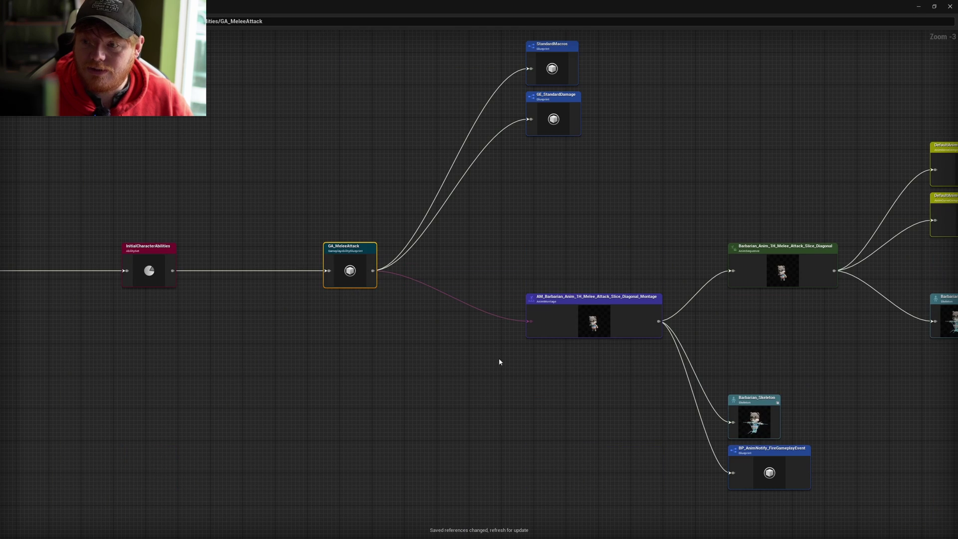
pyautogui.moveTo(481, 354)
pyautogui.mouseDown(button='right')
pyautogui.moveTo(503, 216)
pyautogui.moveTo(334, 332)
pyautogui.moveTo(387, 306)
pyautogui.mouseUp(button='right')
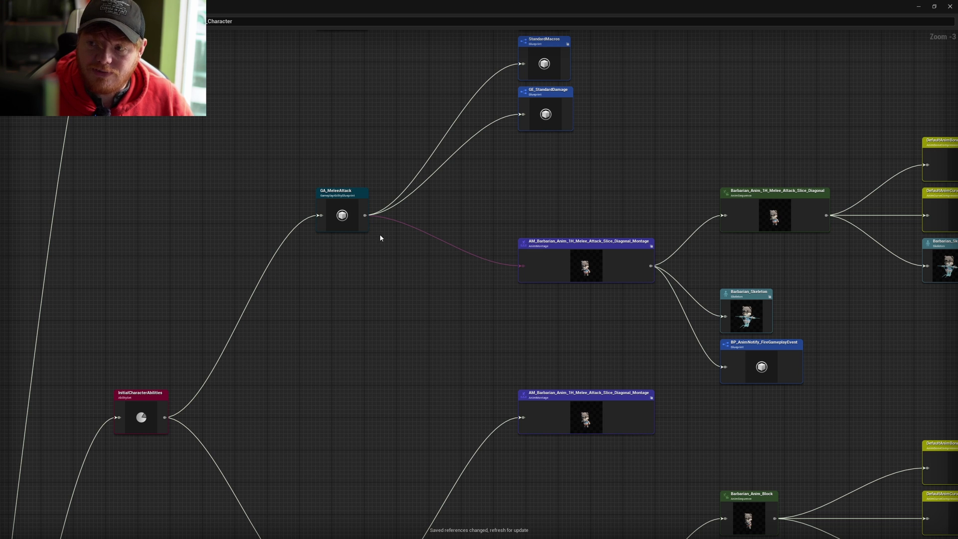
pyautogui.moveTo(491, 280)
pyautogui.mouseDown(button='right')
pyautogui.moveTo(359, 79)
pyautogui.moveTo(377, 263)
pyautogui.moveTo(390, 273)
pyautogui.mouseUp(button='right')
pyautogui.moveTo(343, 7); pyautogui.dragTo(344, 1)
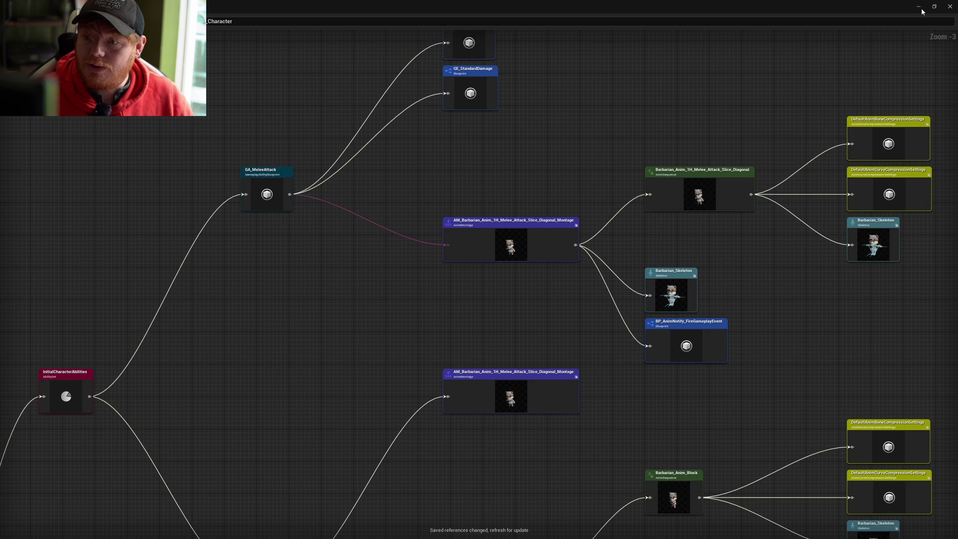
# Close the reference graph, start a Play session, and turn the character with D.
pyautogui.click(950, 6)
pyautogui.click(195, 29)
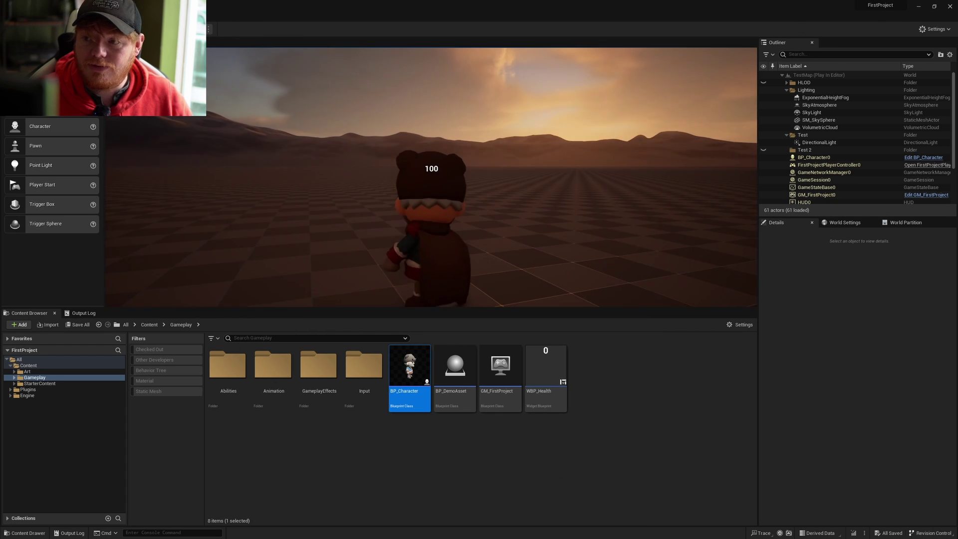
pyautogui.press('d')
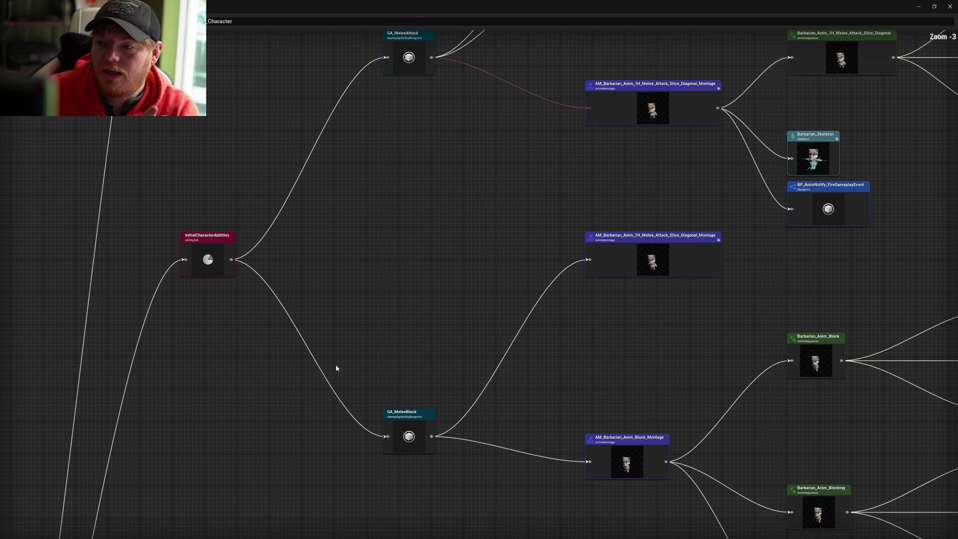
# Zoom and pan across the GA_MeleeAttack and GA_MeleeBlock branches to compare their montage references.
pyautogui.scroll(1, 369, 334)
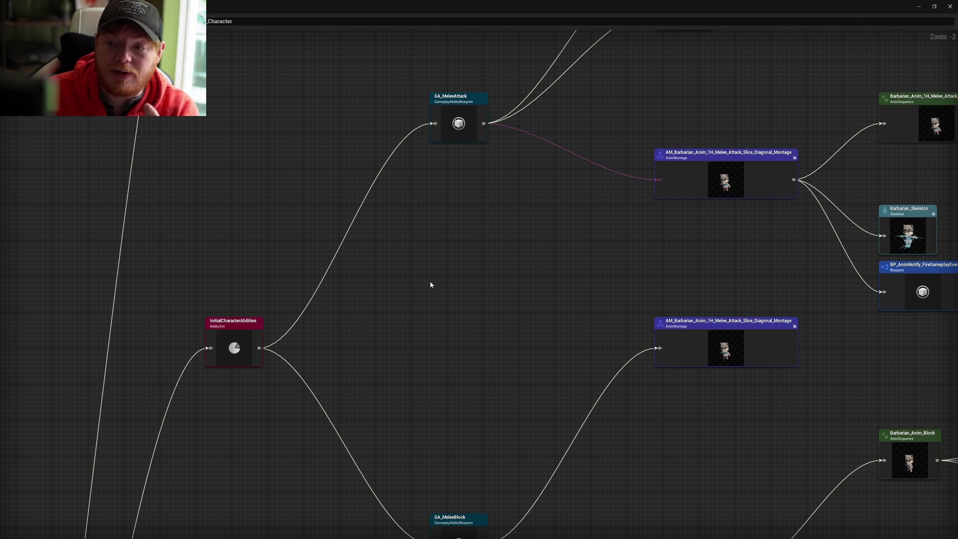
pyautogui.scroll(-1, 234, 349)
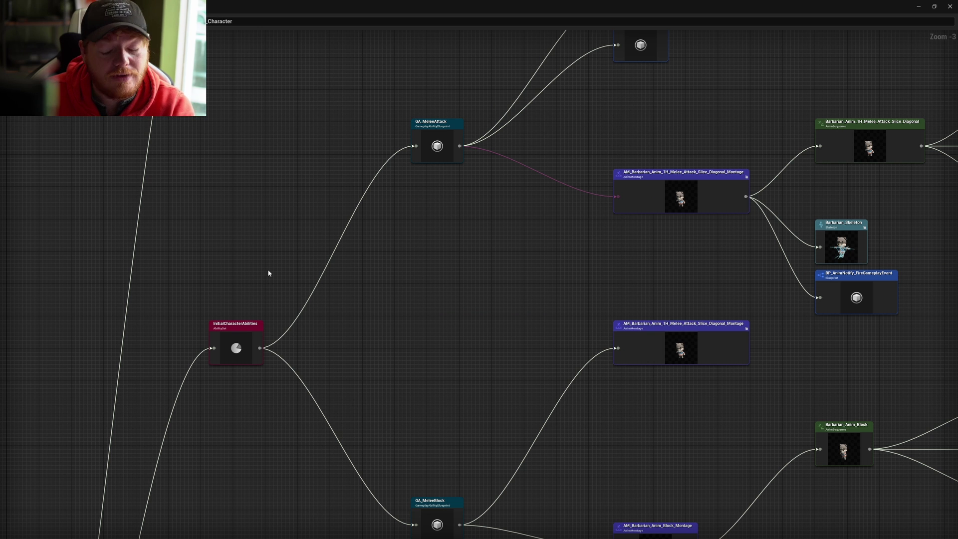
pyautogui.moveTo(442, 180); pyautogui.dragTo(258, 347, button='right')
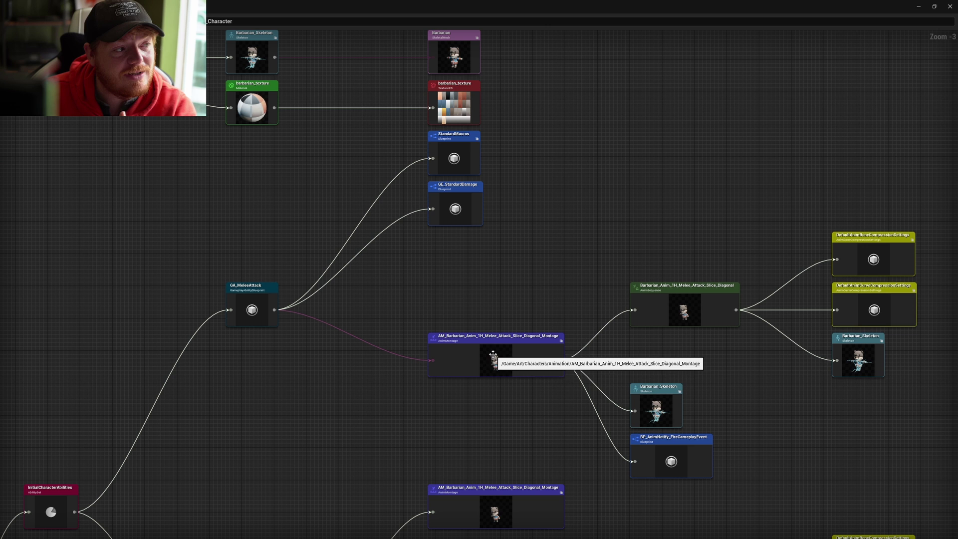
pyautogui.moveTo(454, 413); pyautogui.dragTo(457, 152, button='right')
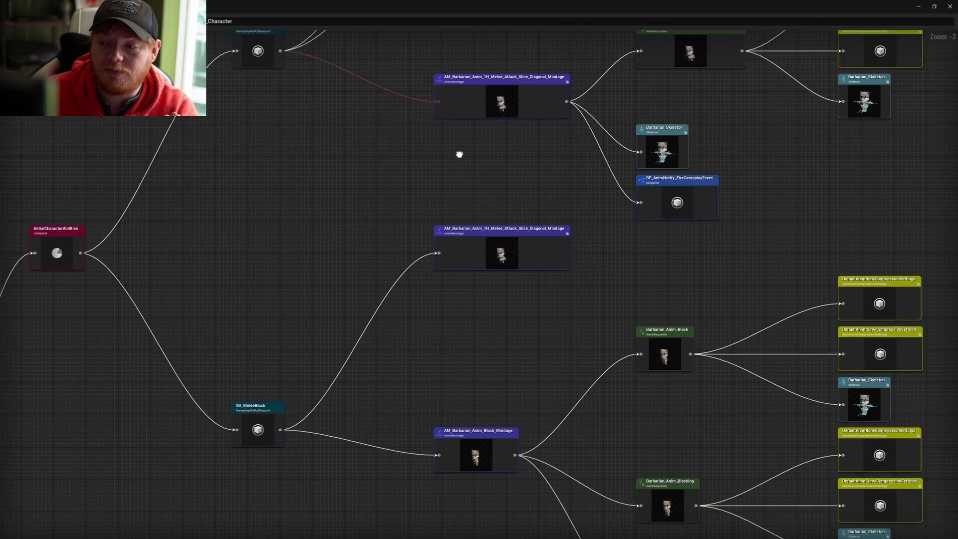
pyautogui.scroll(-5, 398, 212)
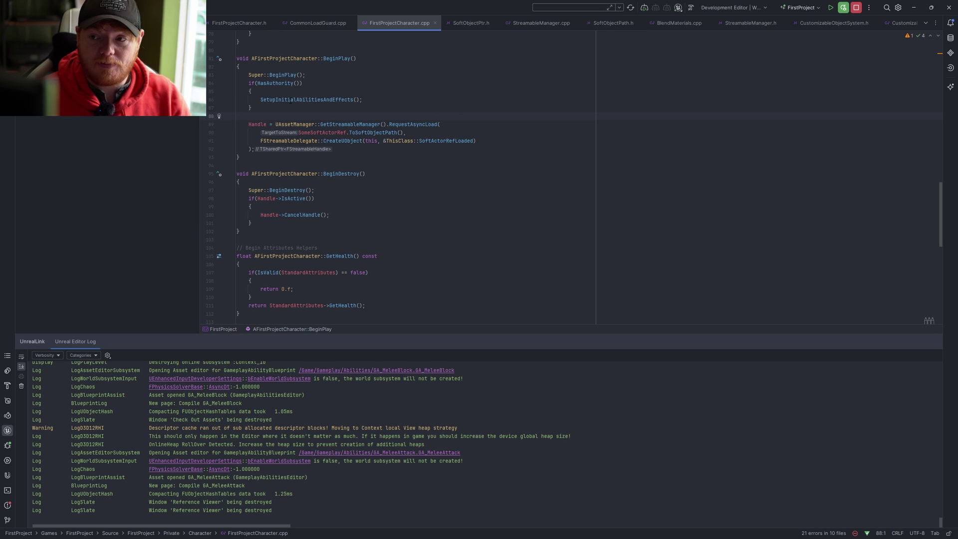
pyautogui.moveTo(275, 124); pyautogui.dragTo(386, 124)
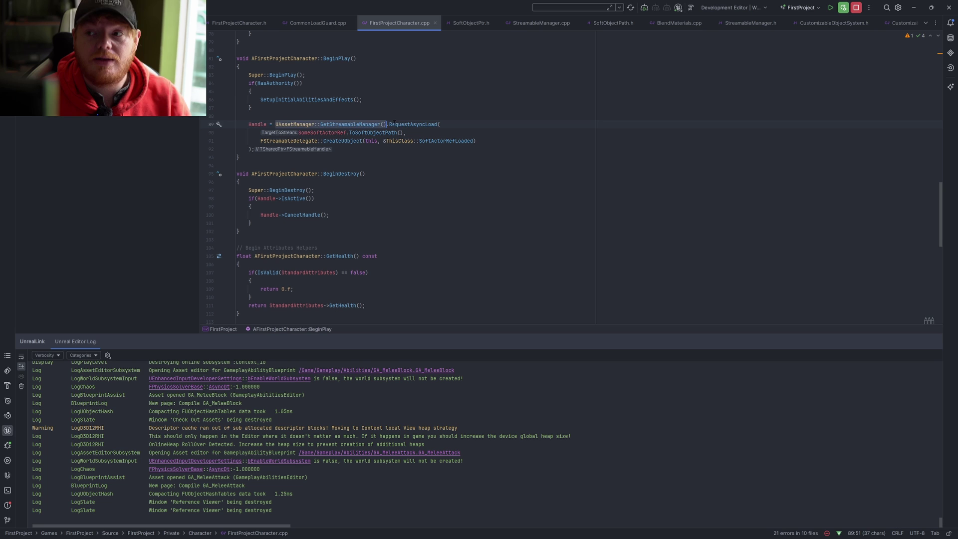
pyautogui.click(390, 124)
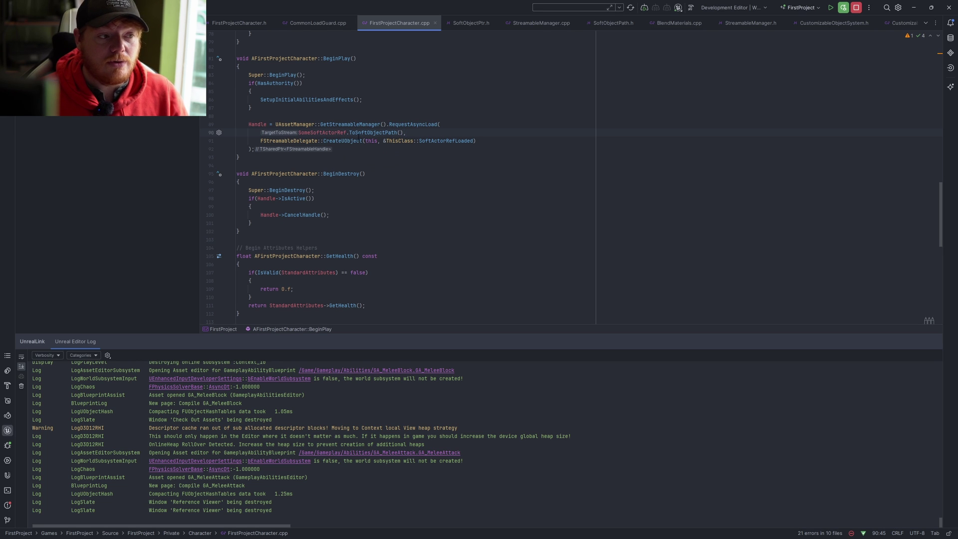
pyautogui.hotkey('ctrl', 'w')
pyautogui.hotkey('ctrl', 'w')
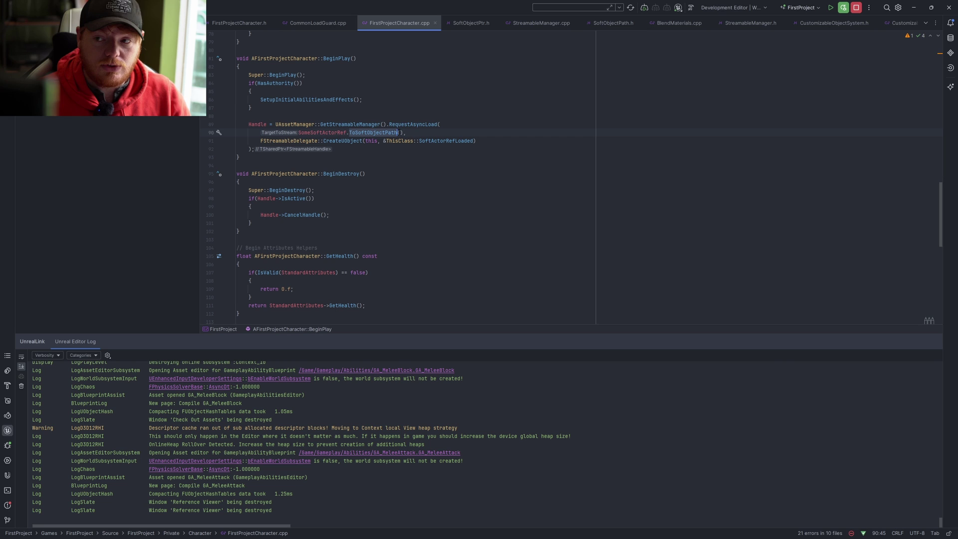
pyautogui.click(414, 132)
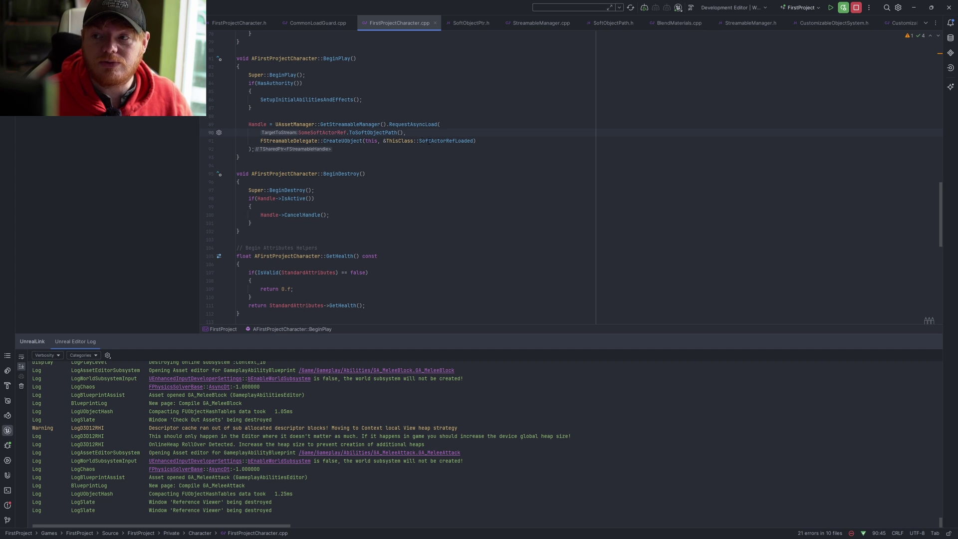
pyautogui.keyDown('ctrl'); pyautogui.click(443, 140); pyautogui.keyUp('ctrl')
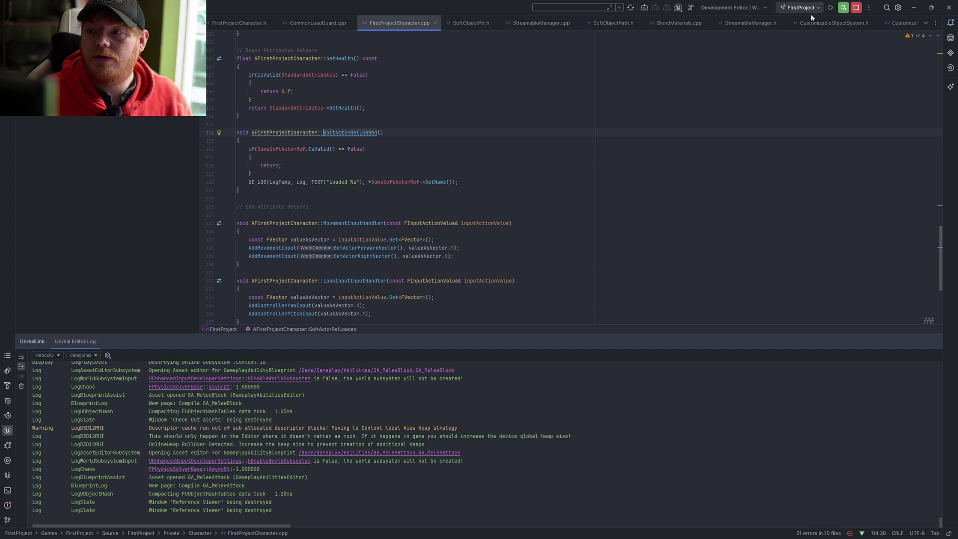
pyautogui.click(272, 158)
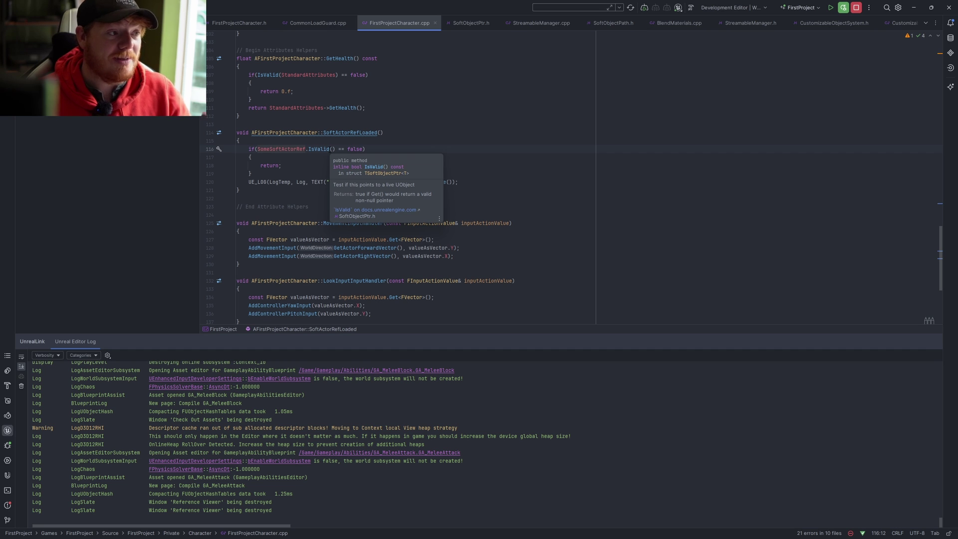
pyautogui.click(508, 170)
pyautogui.hotkey('shift', 'Down')
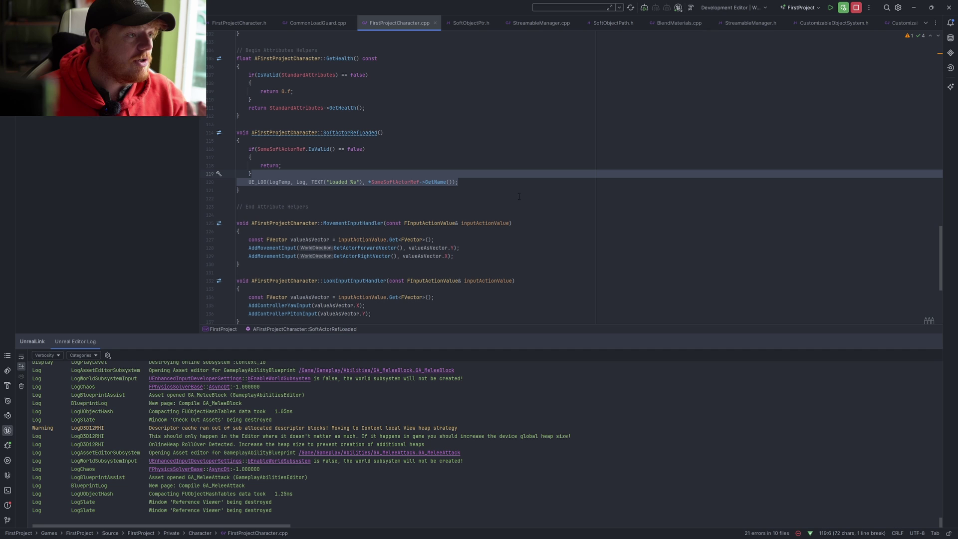
pyautogui.hotkey('ctrl', 'alt', 'Left')
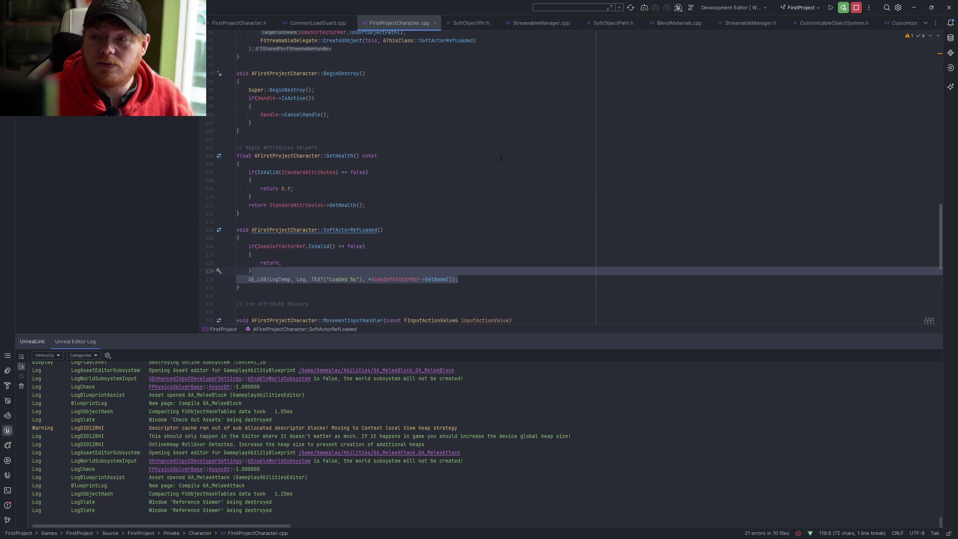
pyautogui.moveTo(275, 174); pyautogui.dragTo(248, 174)
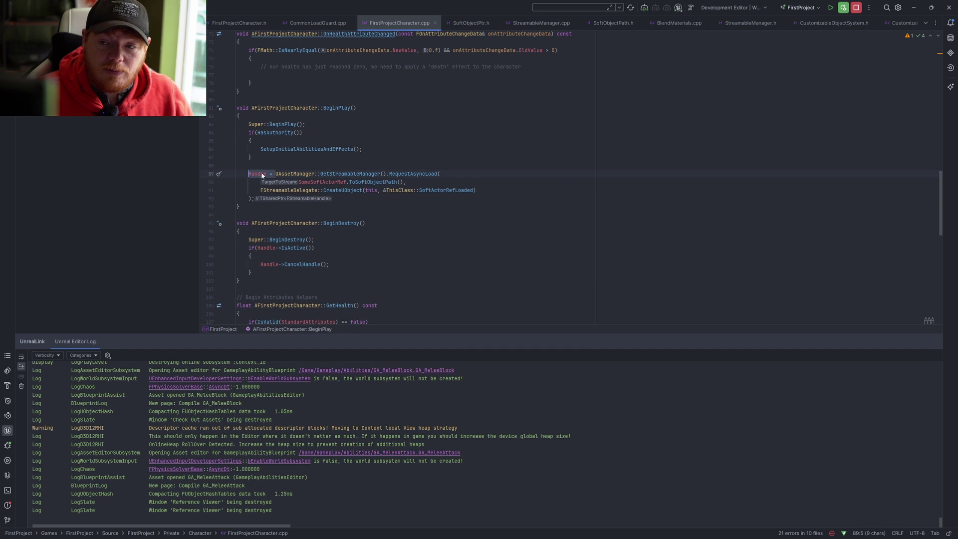
pyautogui.click(439, 221)
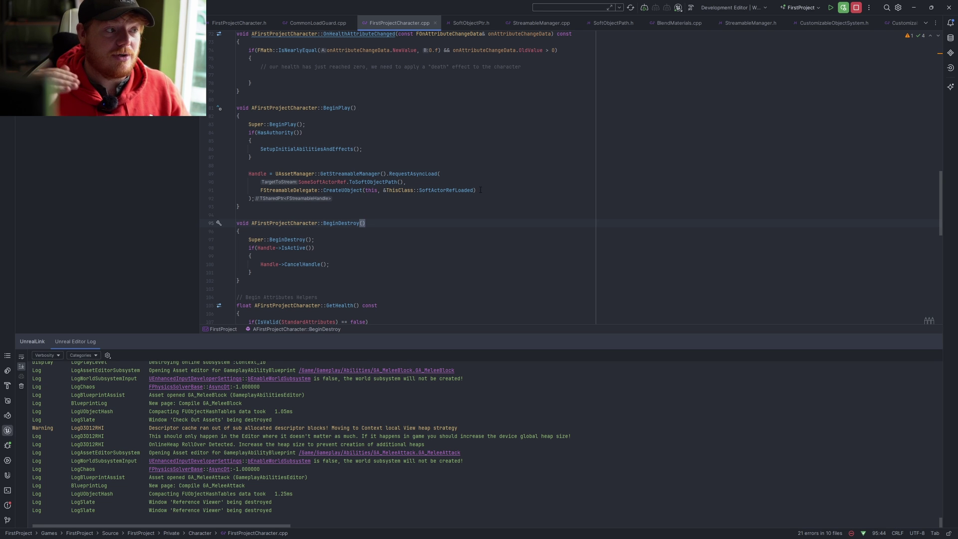
pyautogui.moveTo(275, 173); pyautogui.dragTo(438, 173)
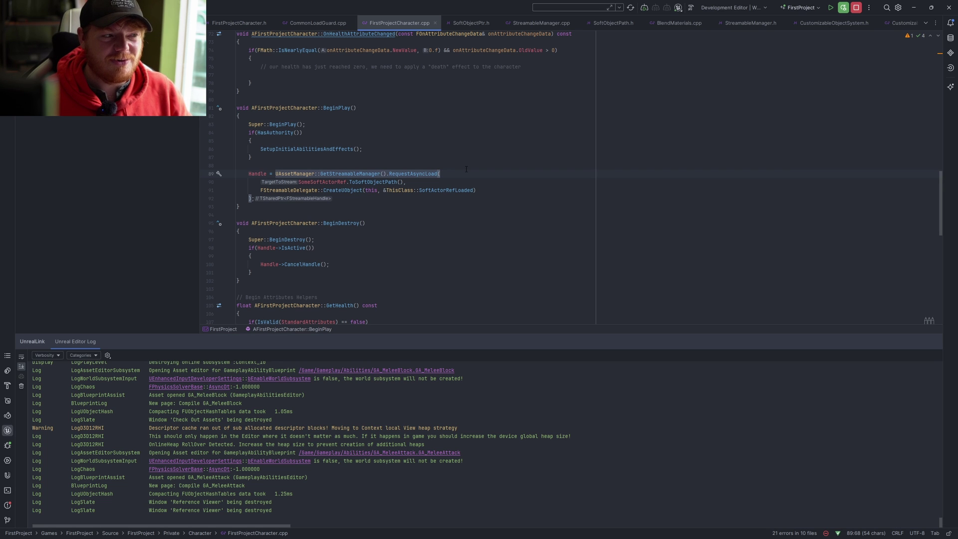
pyautogui.click(450, 168)
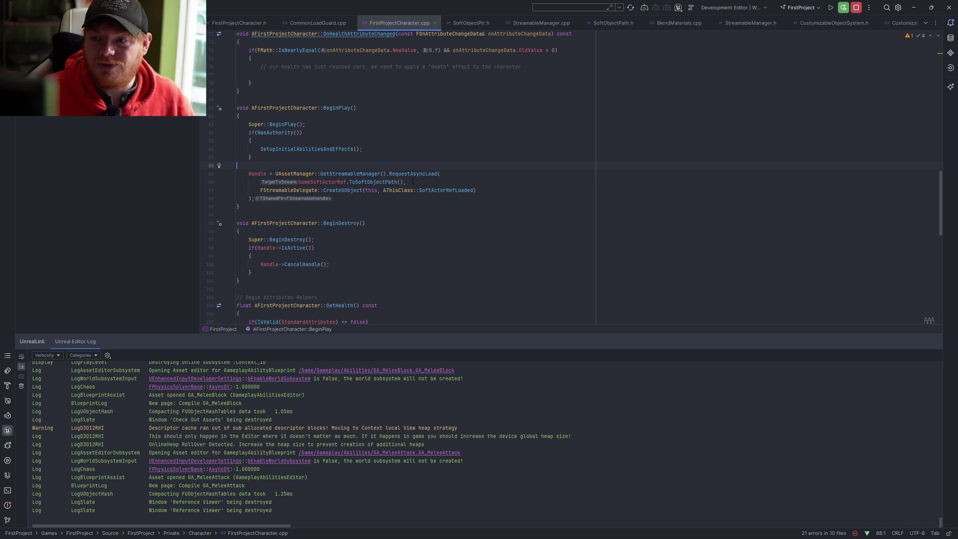
pyautogui.press('Down')
pyautogui.press('End')
pyautogui.moveTo(414, 174)
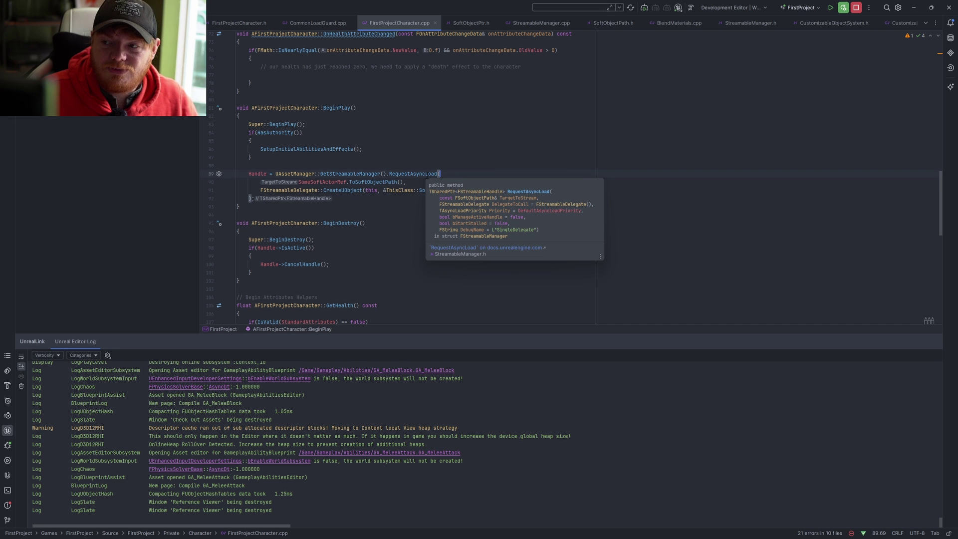
pyautogui.press('Home')
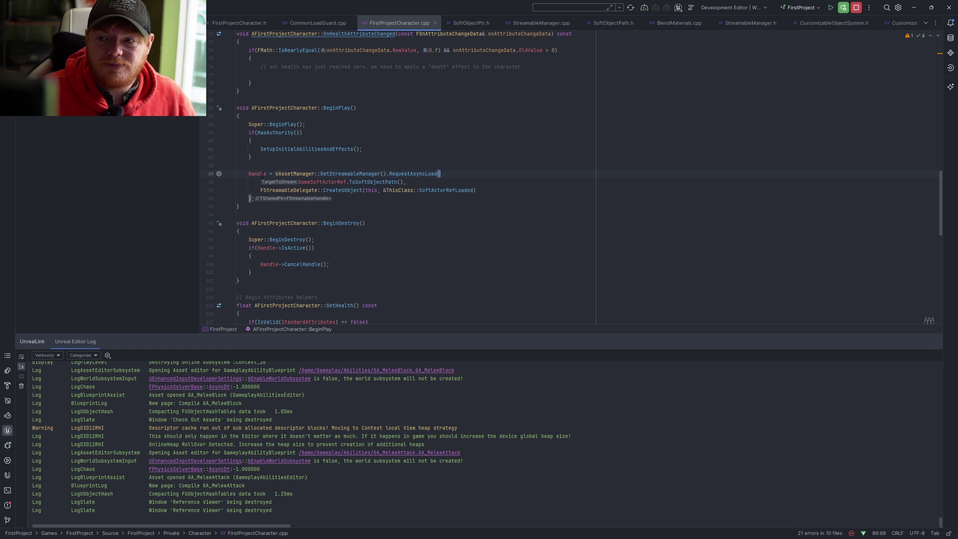
pyautogui.hotkey('ctrl', 'b')
pyautogui.moveTo(248, 263); pyautogui.dragTo(335, 262)
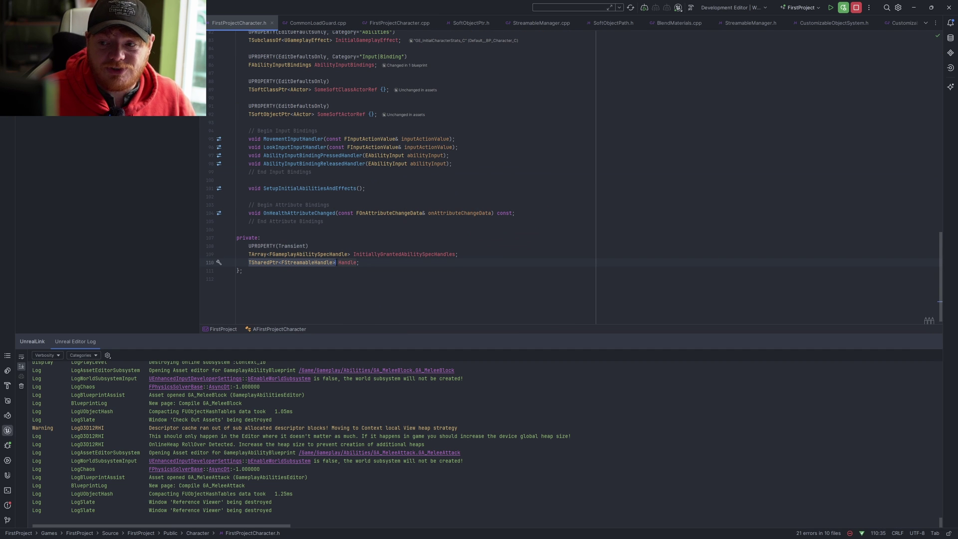
pyautogui.hotkey('ctrl', 'alt', 'Left')
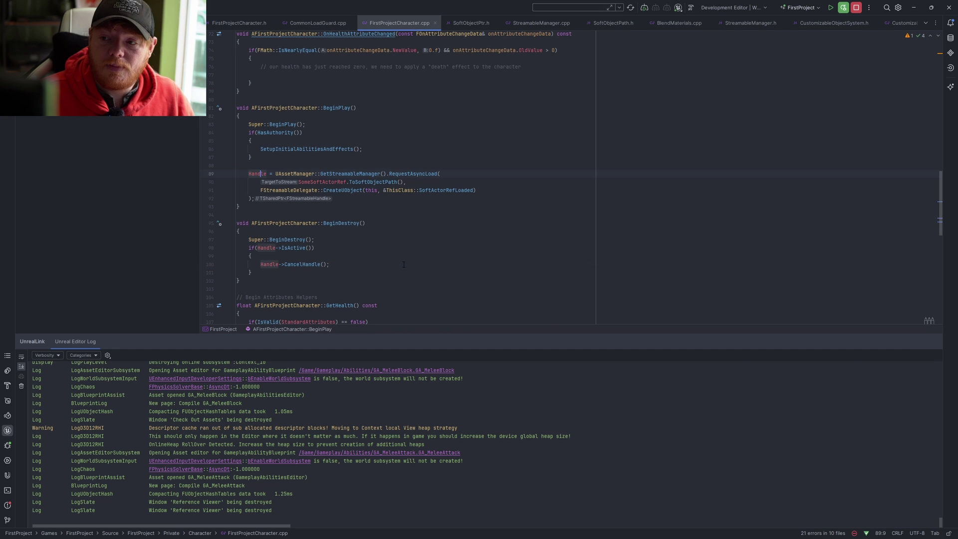
pyautogui.click(334, 224)
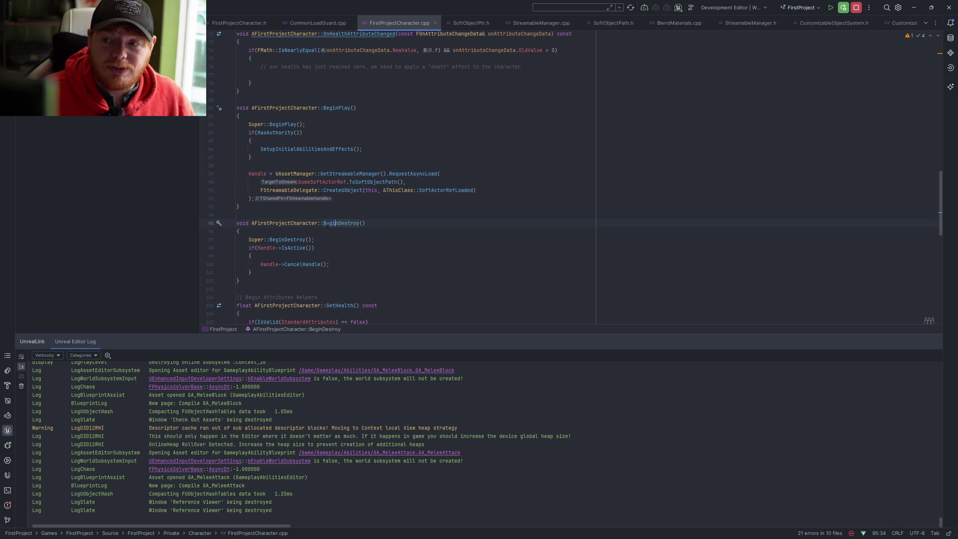
pyautogui.moveTo(244, 250); pyautogui.dragTo(332, 249)
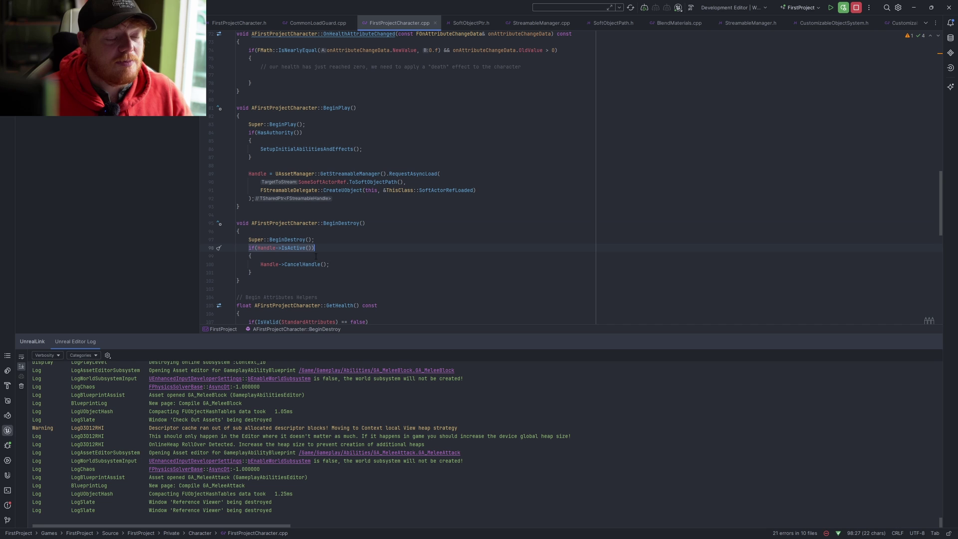
pyautogui.moveTo(269, 264)
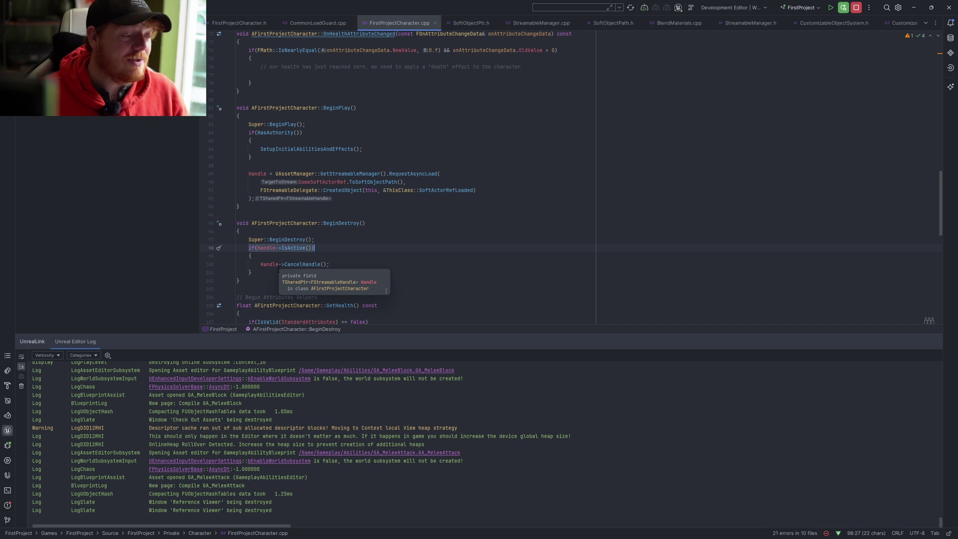
pyautogui.moveTo(248, 264); pyautogui.dragTo(354, 265)
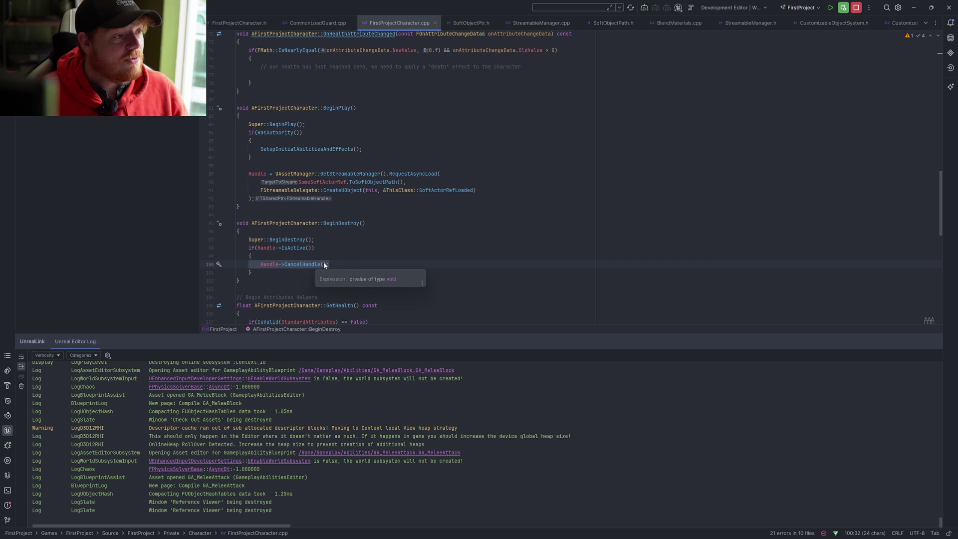
pyautogui.click(403, 264)
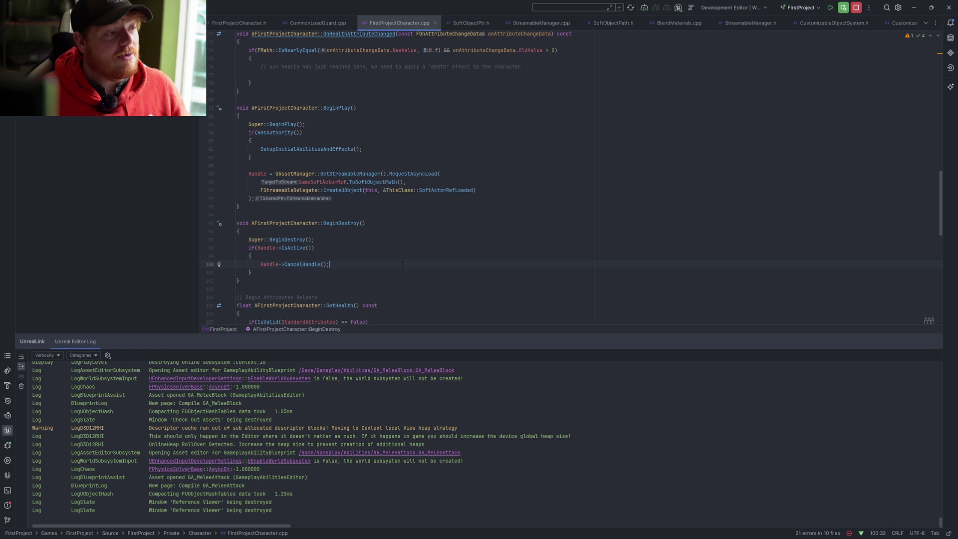
pyautogui.scroll(1, 402, 264)
pyautogui.press('Down')
pyautogui.press('Down')
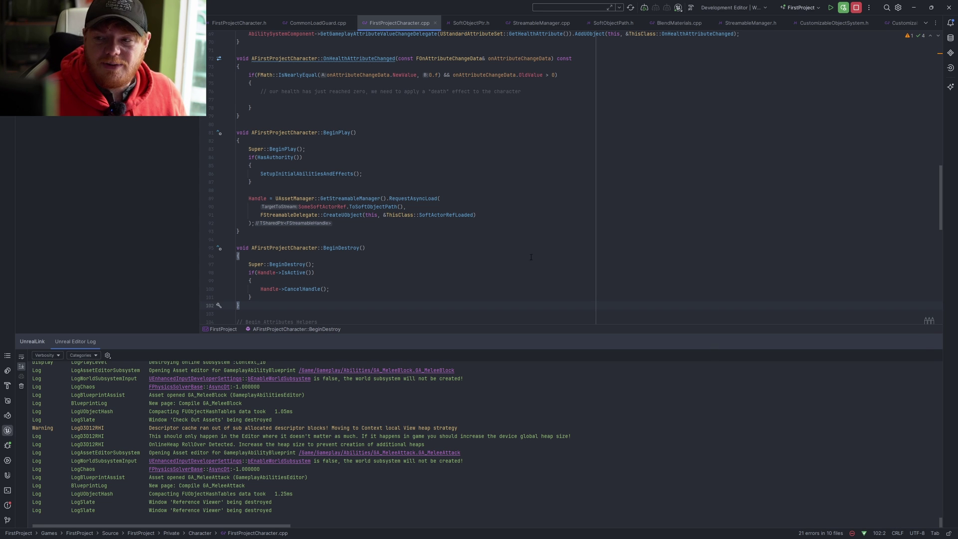
pyautogui.click(485, 230)
pyautogui.click(486, 219)
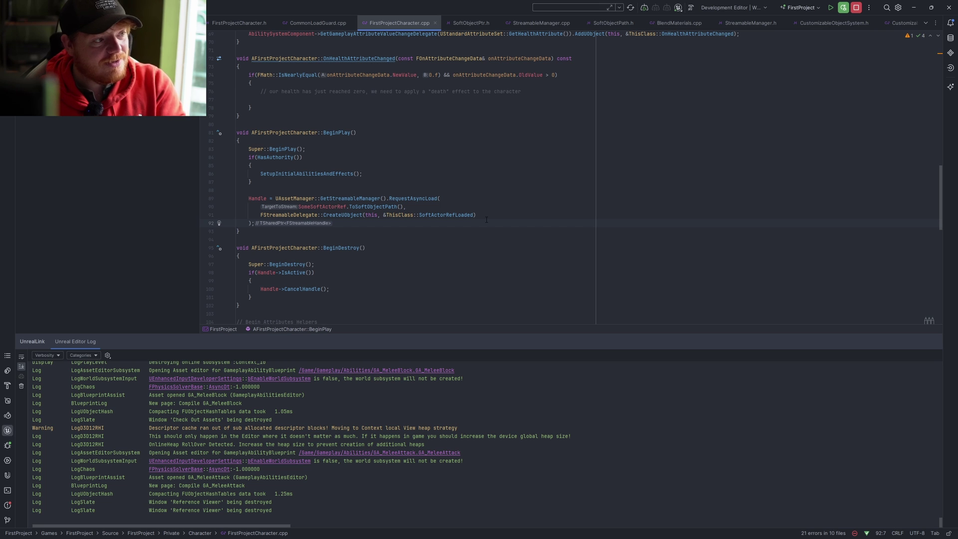
# Replace the RequestAsyncLoad call in BeginPlay with RequestSyncLoad.
pyautogui.press('Return')
pyautogui.press('Return')
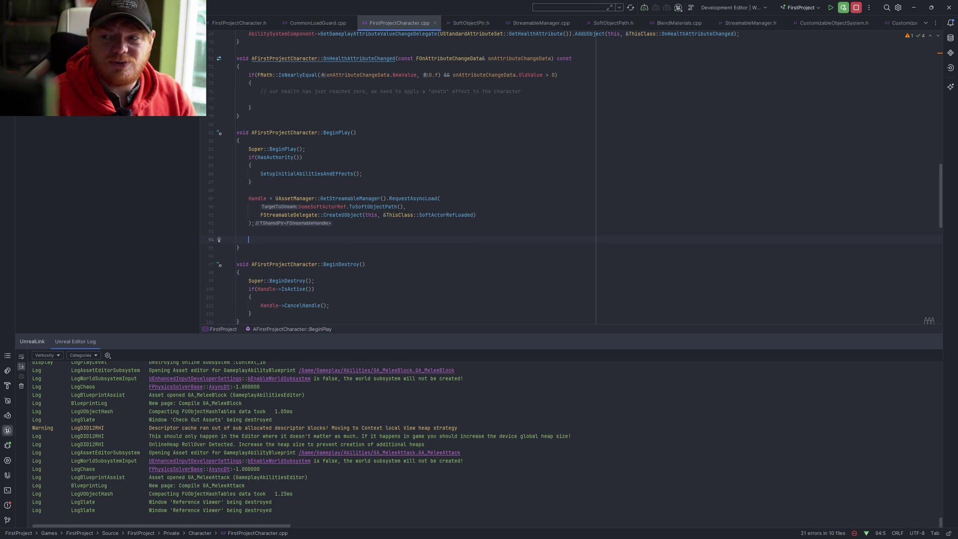
pyautogui.press('BackSpace')
pyautogui.press('BackSpace')
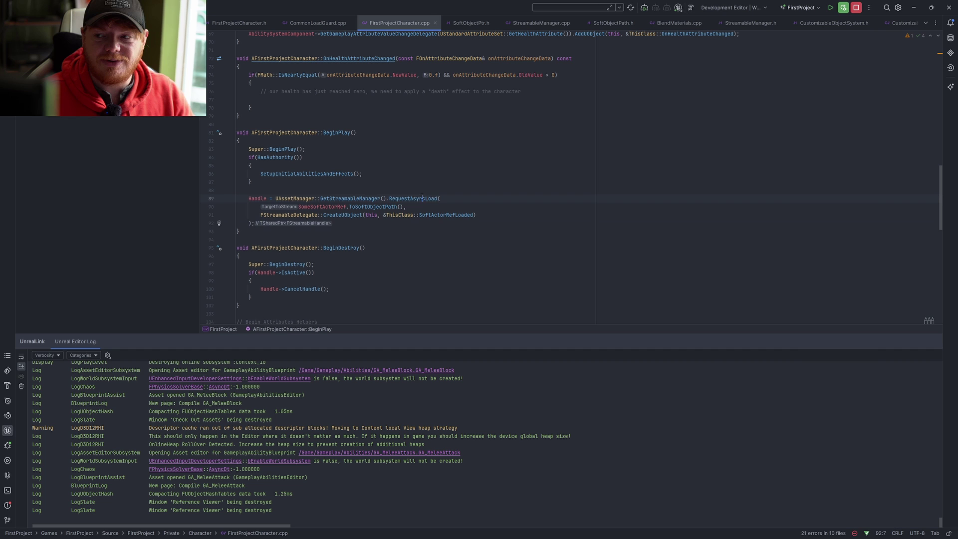
pyautogui.doubleClick(426, 199)
pyautogui.write('Req')
pyautogui.press('Down')
pyautogui.press('Return')
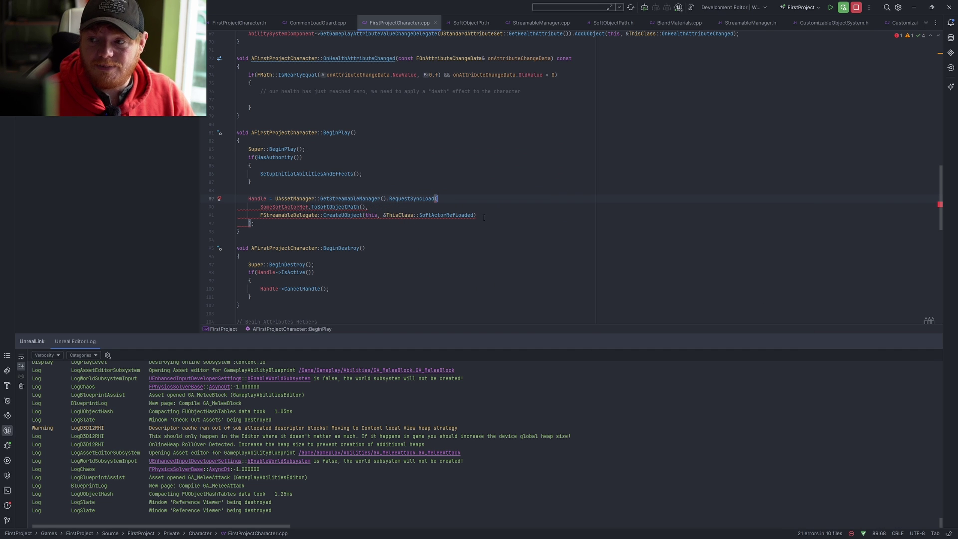
# Delete the FStreamableDelegate completion argument and return to the Unreal Editor.
pyautogui.moveTo(483, 218); pyautogui.dragTo(368, 206)
pyautogui.press('BackSpace')
pyautogui.press('BackSpace')
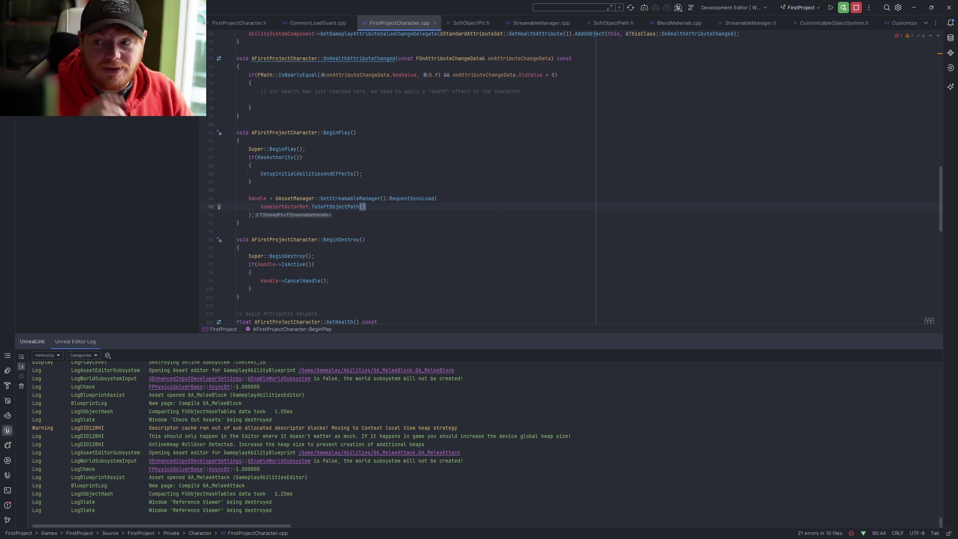
pyautogui.press('Down')
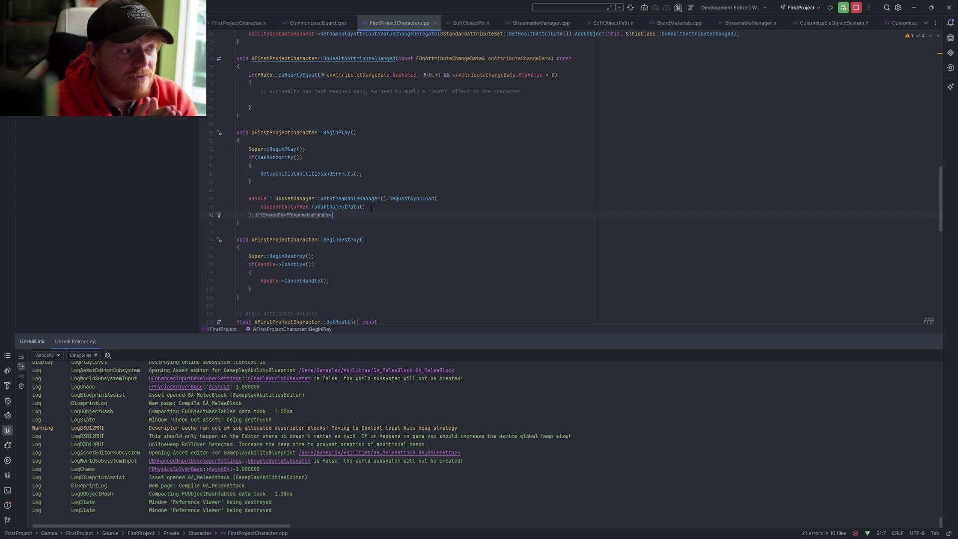
pyautogui.hotkey('alt', 'Tab')
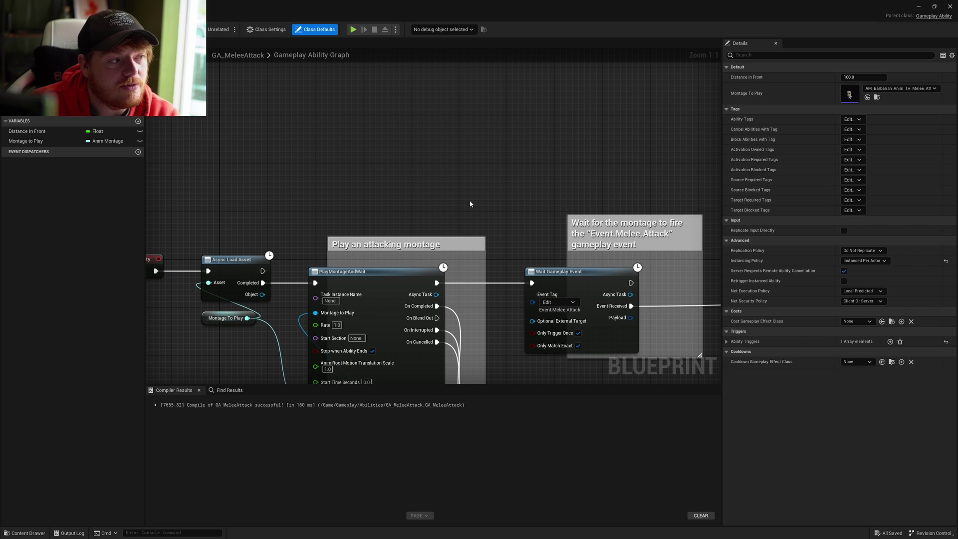
pyautogui.hotkey('alt', 'shift', 'r')
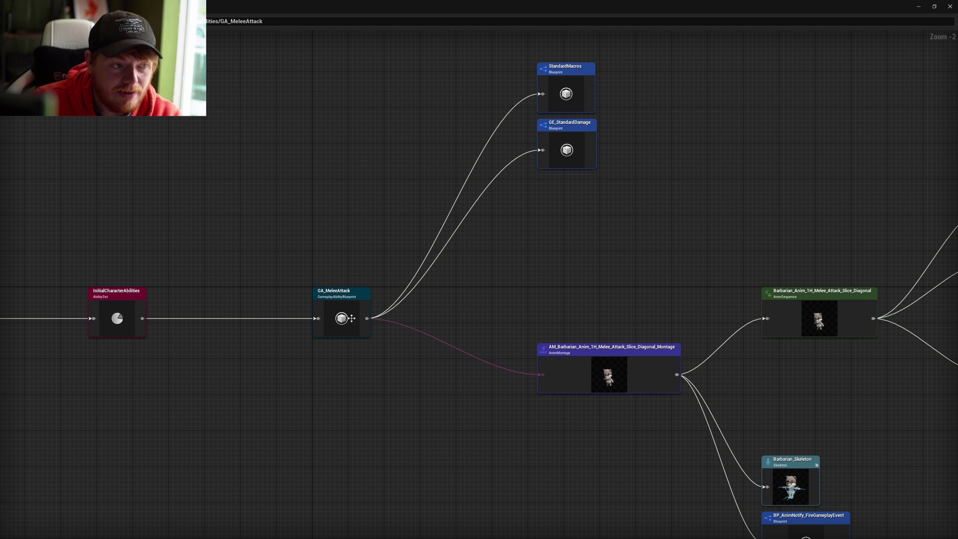
pyautogui.moveTo(170, 243); pyautogui.dragTo(450, 233, button='right')
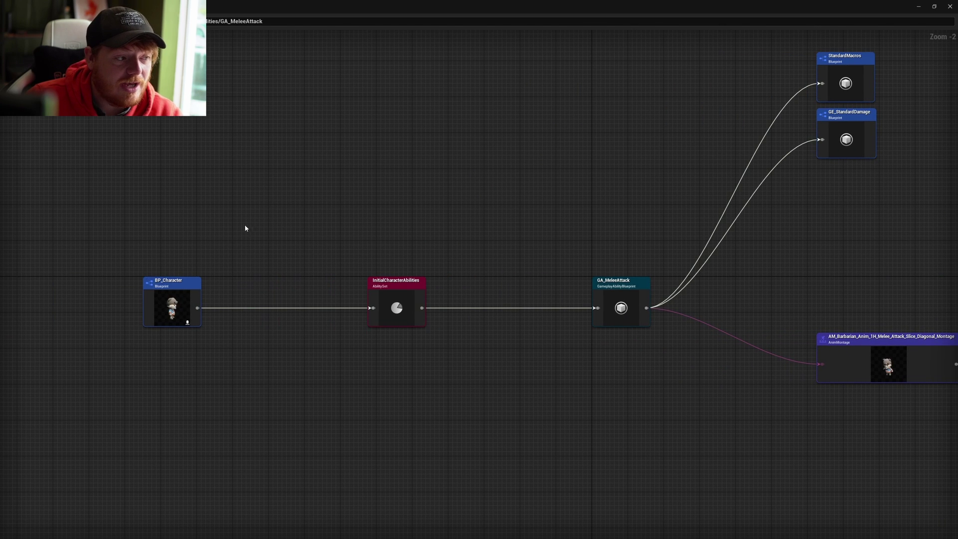
pyautogui.click(170, 284)
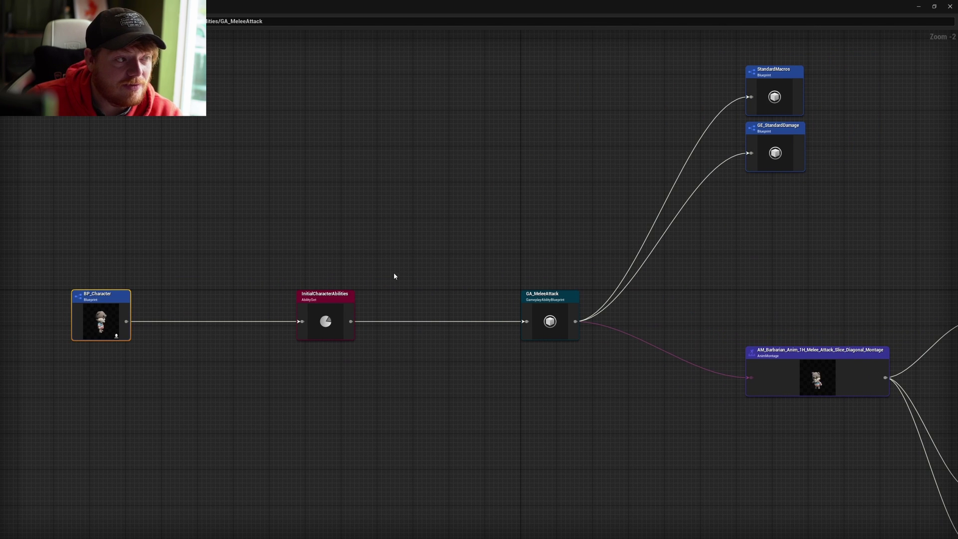
pyautogui.scroll(-2, 569, 352)
pyautogui.scroll(-1, 364, 337)
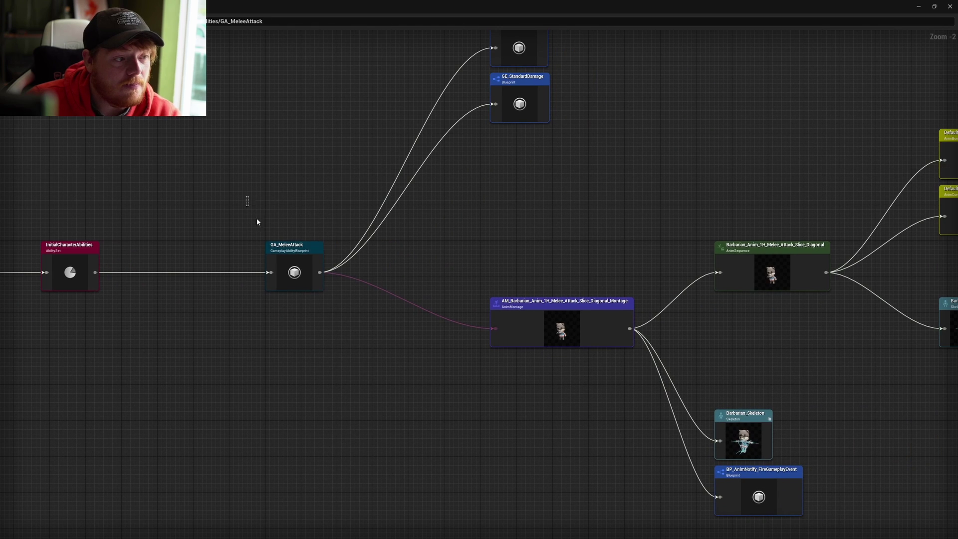
pyautogui.click(298, 269)
pyautogui.scroll(3, 375, 253)
# Reopen the GA_MeleeAttack graph and pan to the target collection section, undoing an accidental node move.
pyautogui.doubleClick(613, 314)
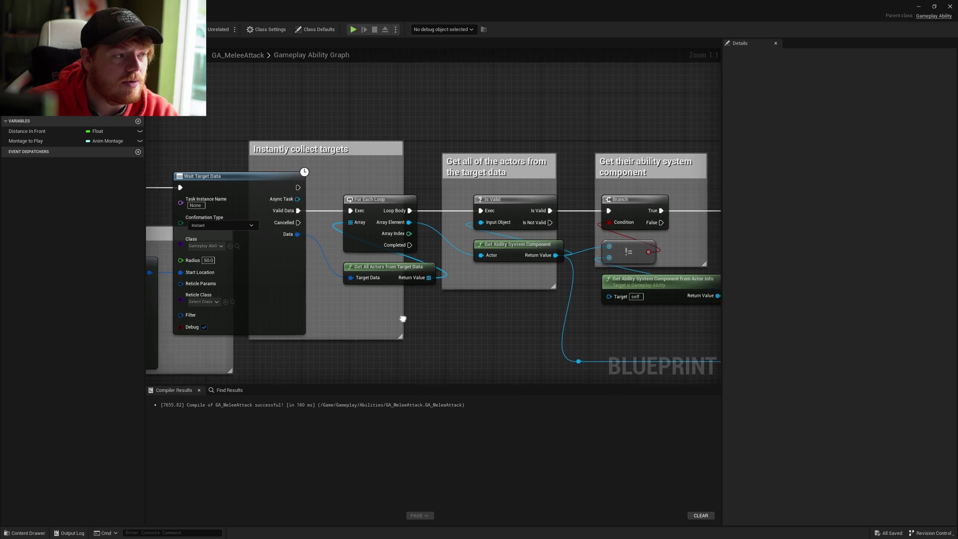
pyautogui.moveTo(419, 247); pyautogui.dragTo(261, 228, button='right')
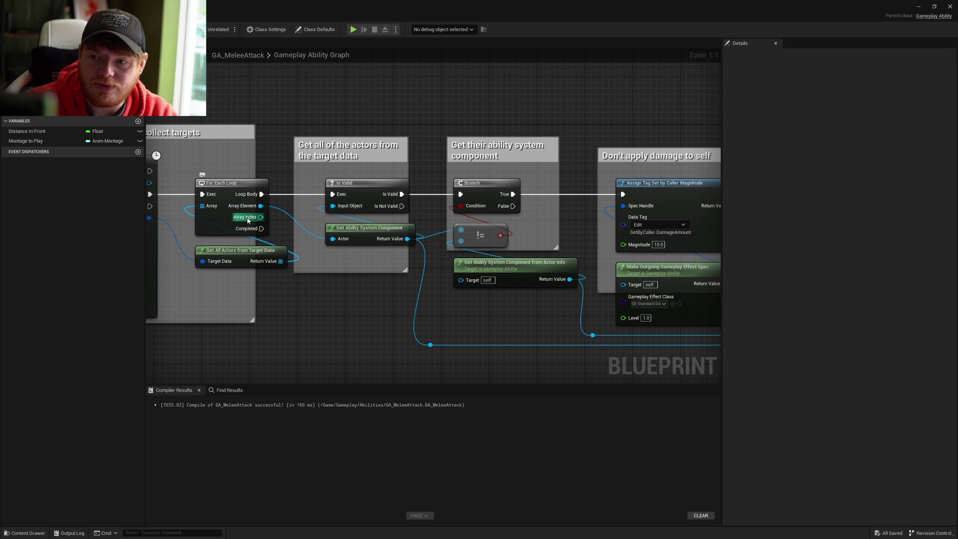
pyautogui.moveTo(354, 312); pyautogui.dragTo(457, 301, button='right')
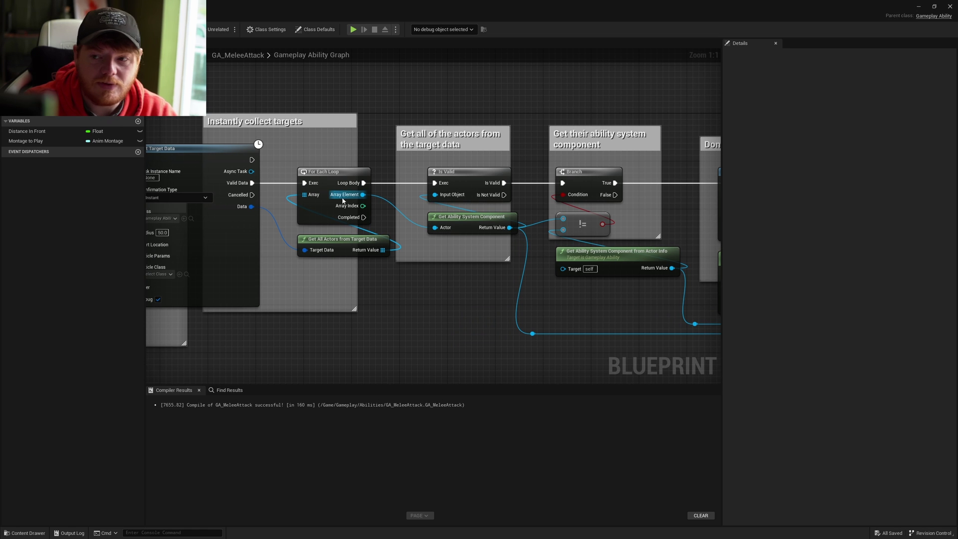
pyautogui.moveTo(358, 202); pyautogui.dragTo(352, 183)
pyautogui.hotkey('ctrl', 'z')
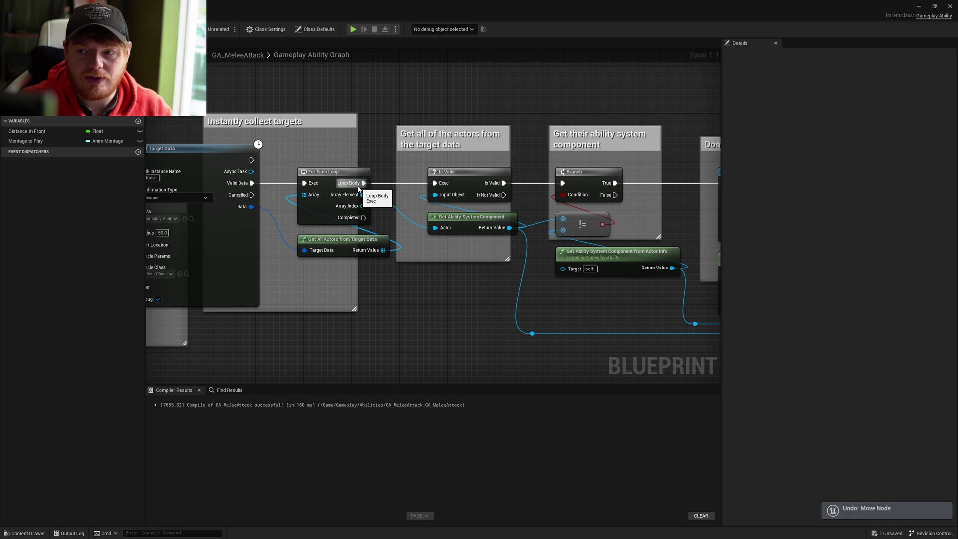
# Cast the For Each Loop's Array Element to BP_Character and get its ability system component.
pyautogui.moveTo(363, 194); pyautogui.dragTo(397, 305)
pyautogui.write('c')
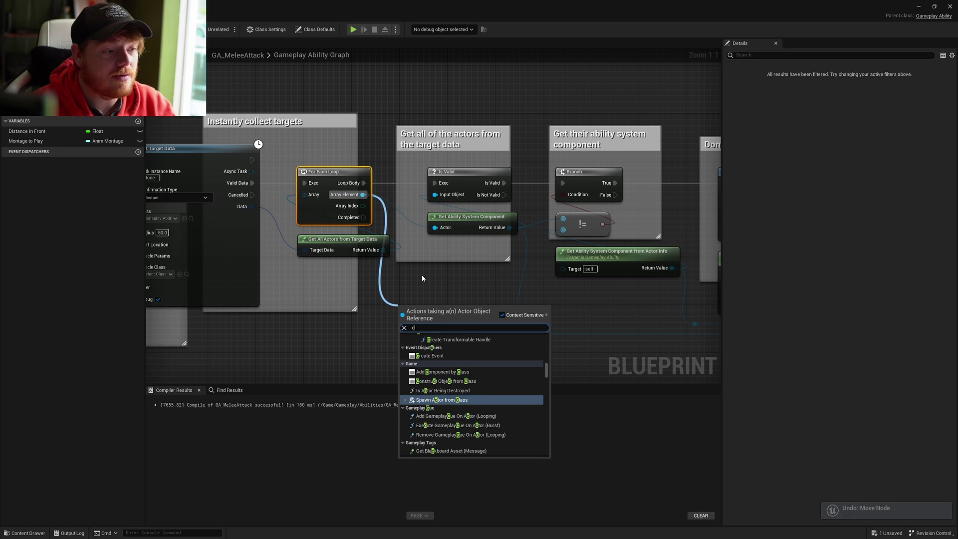
pyautogui.write('ast bp_')
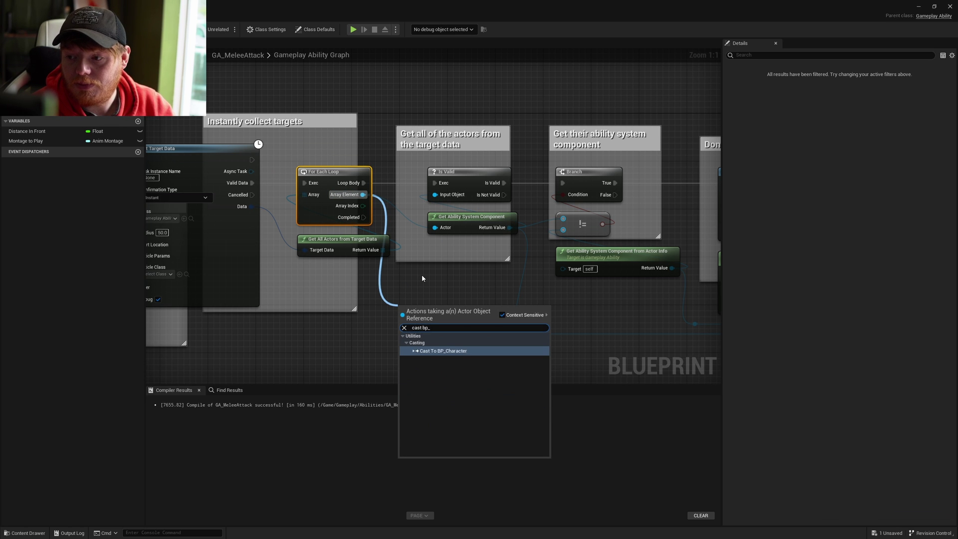
pyautogui.press('Return')
pyautogui.moveTo(508, 252); pyautogui.dragTo(522, 339)
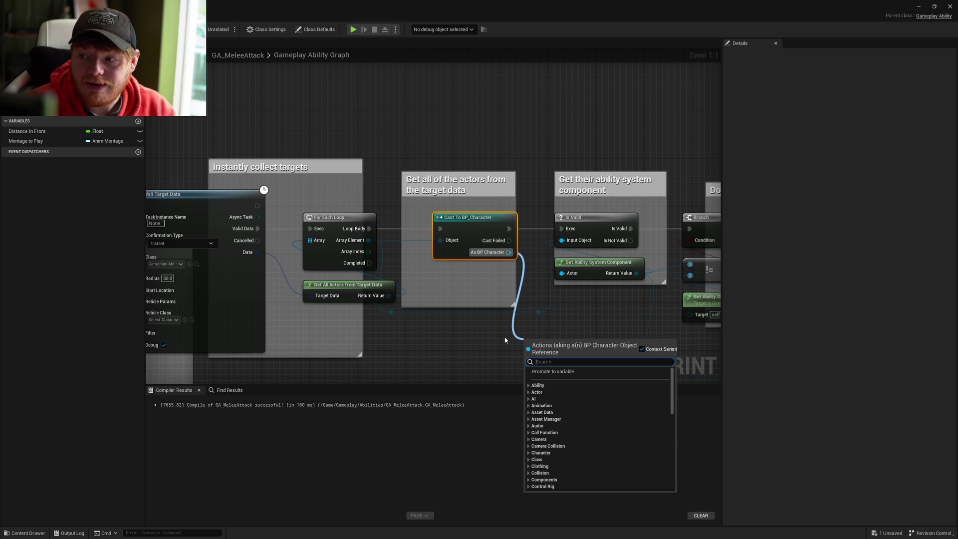
pyautogui.write('get ability')
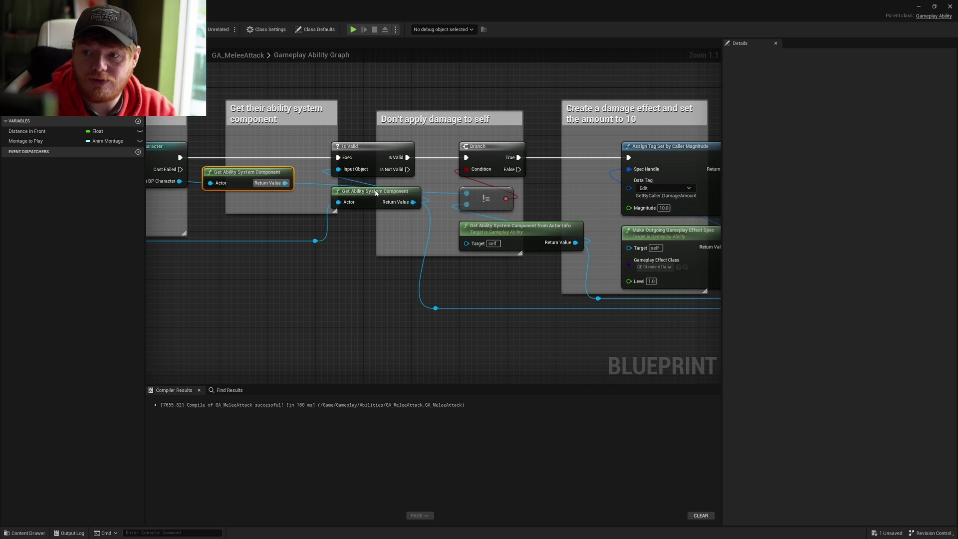
# Delete the duplicate Get Ability System Component node and the reroute, then wire Return Value into Is Valid.
pyautogui.click(376, 194)
pyautogui.press('Delete')
pyautogui.moveTo(372, 257); pyautogui.dragTo(449, 254, button='right')
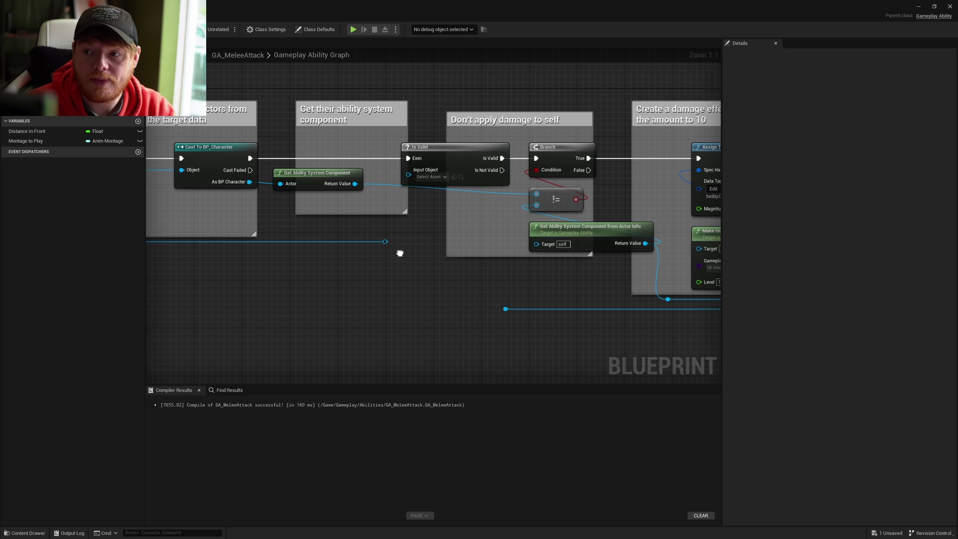
pyautogui.moveTo(427, 228); pyautogui.dragTo(381, 247)
pyautogui.press('Delete')
pyautogui.moveTo(362, 183); pyautogui.dragTo(415, 174)
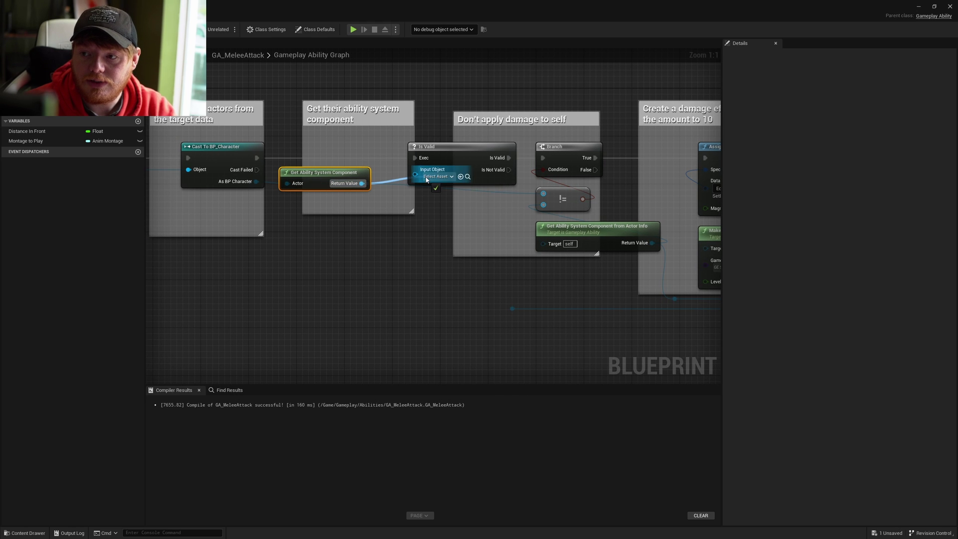
pyautogui.moveTo(503, 262)
pyautogui.mouseDown(button='right')
pyautogui.moveTo(335, 231)
pyautogui.moveTo(520, 249)
pyautogui.mouseUp(button='right')
pyautogui.moveTo(379, 172); pyautogui.dragTo(530, 298)
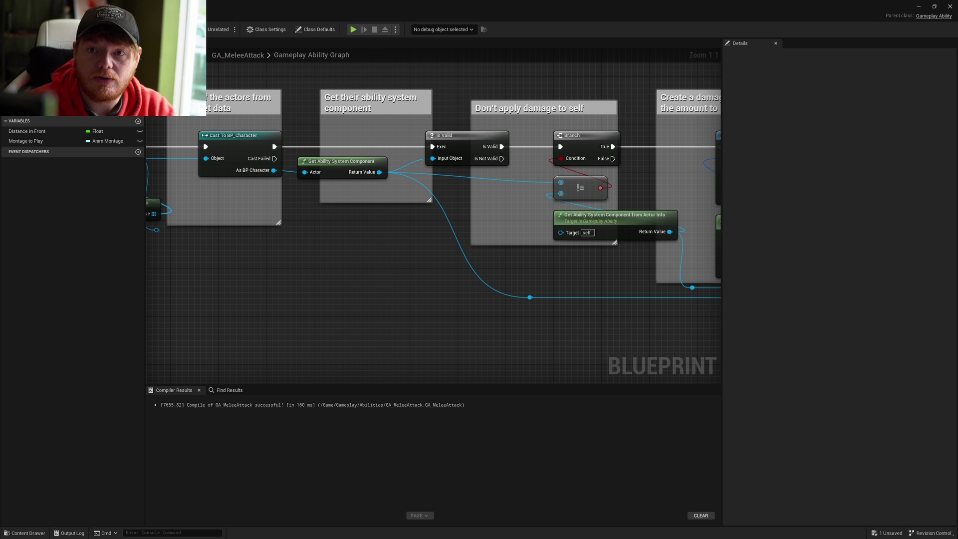
pyautogui.doubleClick(247, 6)
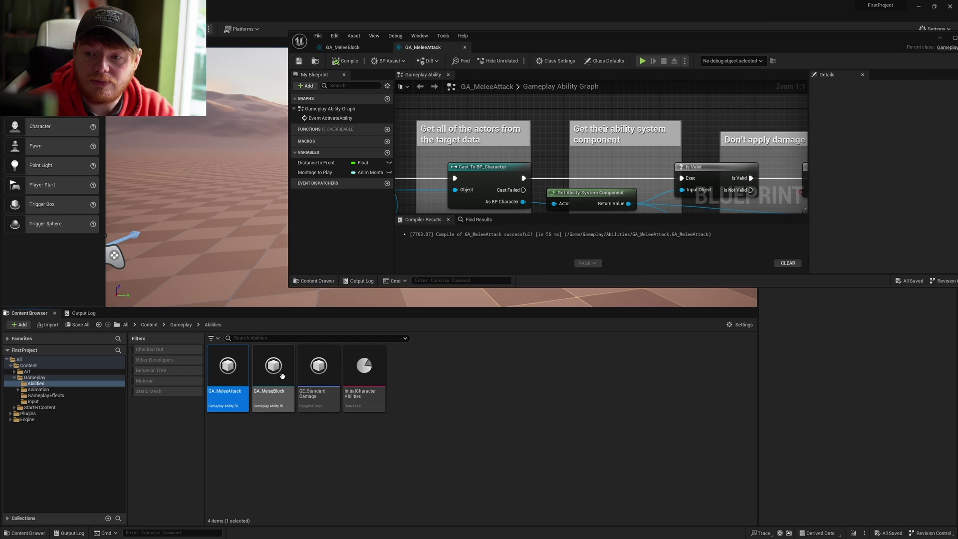
pyautogui.rightClick(239, 359)
pyautogui.click(285, 313)
pyautogui.scroll(3, 337, 267)
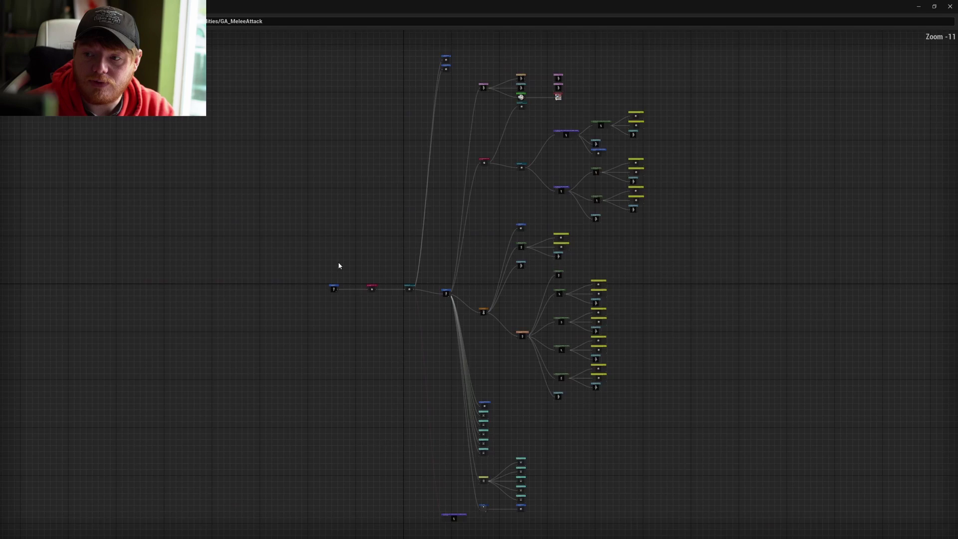
pyautogui.scroll(3, 421, 324)
pyautogui.scroll(3, 433, 283)
pyautogui.scroll(2, 367, 209)
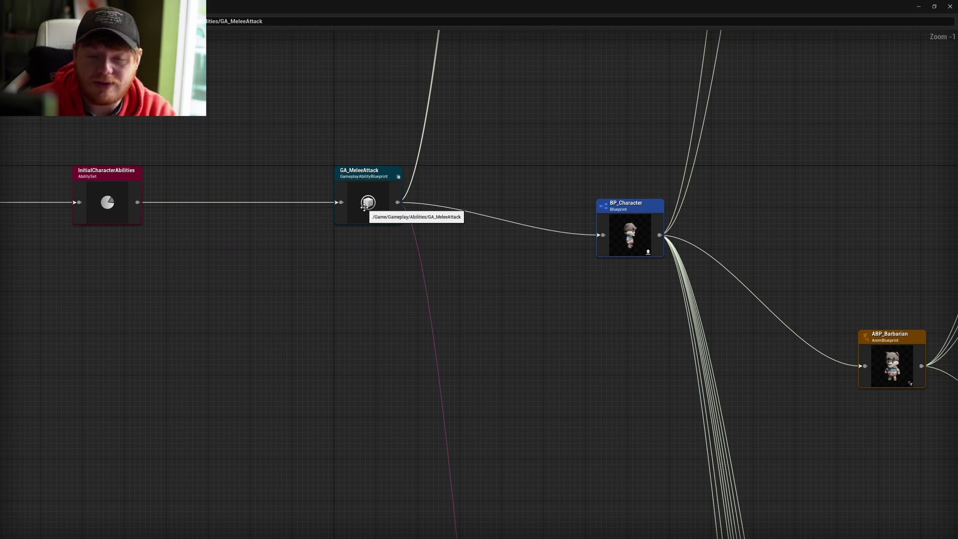
pyautogui.moveTo(364, 208)
pyautogui.mouseDown(button='right')
pyautogui.moveTo(343, 263)
pyautogui.moveTo(352, 327)
pyautogui.mouseUp(button='right')
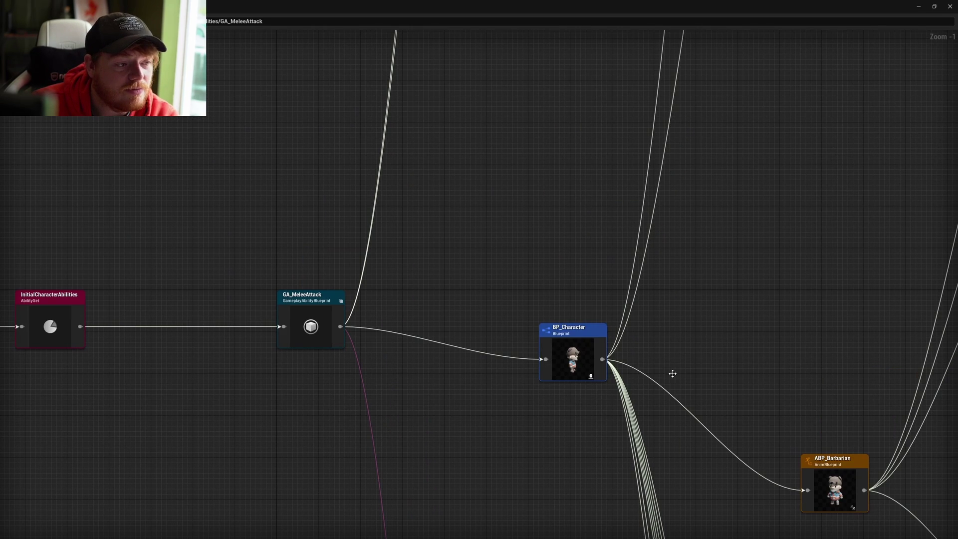
pyautogui.scroll(-3, 519, 338)
pyautogui.scroll(-4, 549, 344)
pyautogui.scroll(-2, 499, 299)
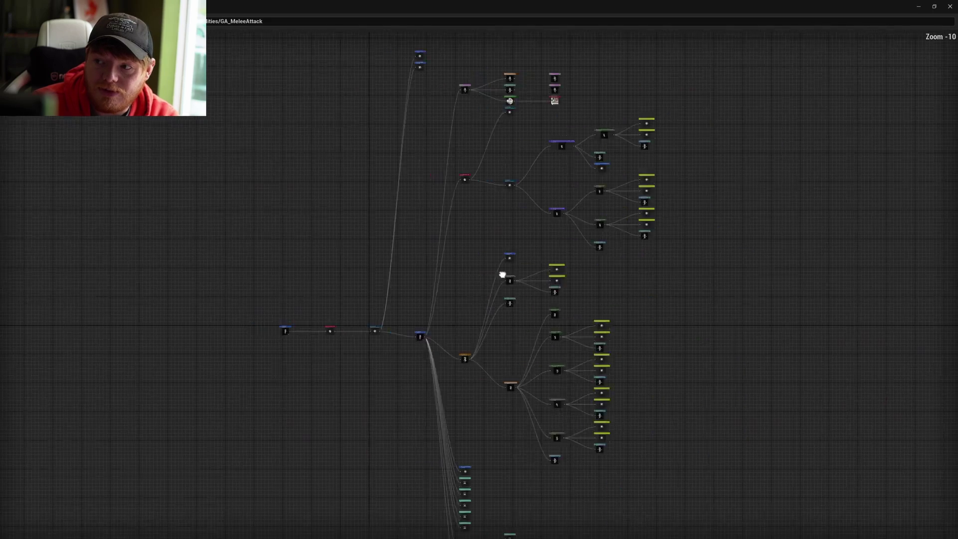
pyautogui.moveTo(415, 251); pyautogui.dragTo(375, 247, button='right')
pyautogui.scroll(5, 357, 305)
pyautogui.scroll(3, 340, 304)
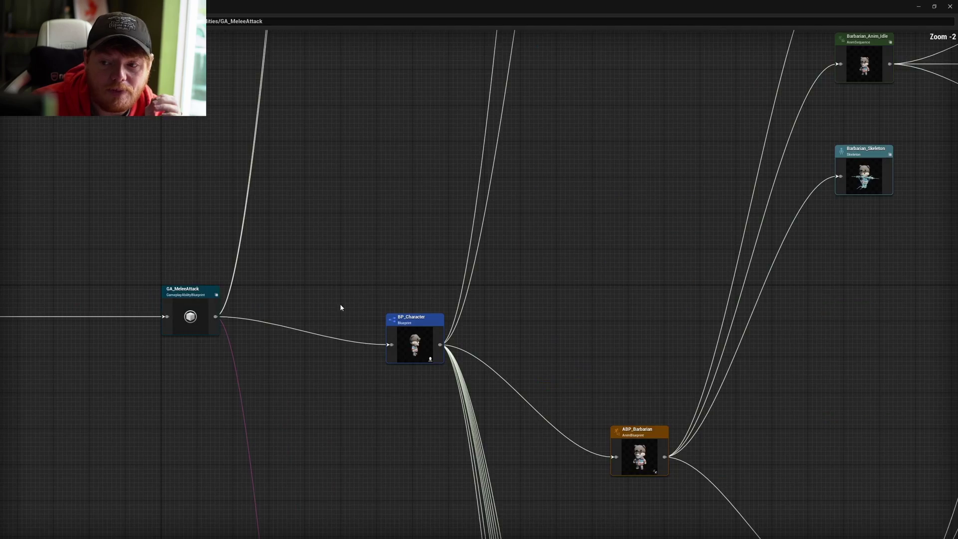
pyautogui.moveTo(340, 305); pyautogui.dragTo(575, 336, button='right')
pyautogui.moveTo(118, 324); pyautogui.dragTo(225, 324, button='right')
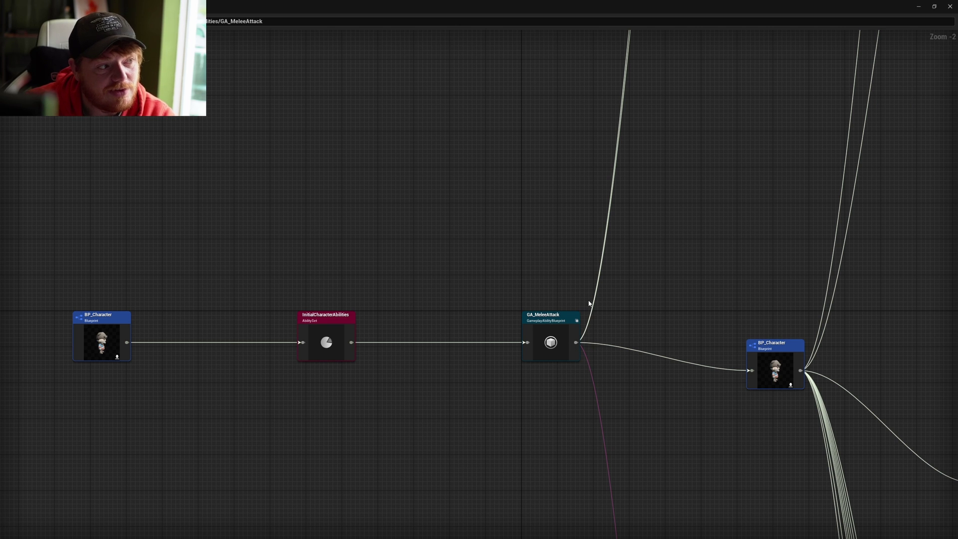
pyautogui.moveTo(622, 303); pyautogui.dragTo(496, 292, button='right')
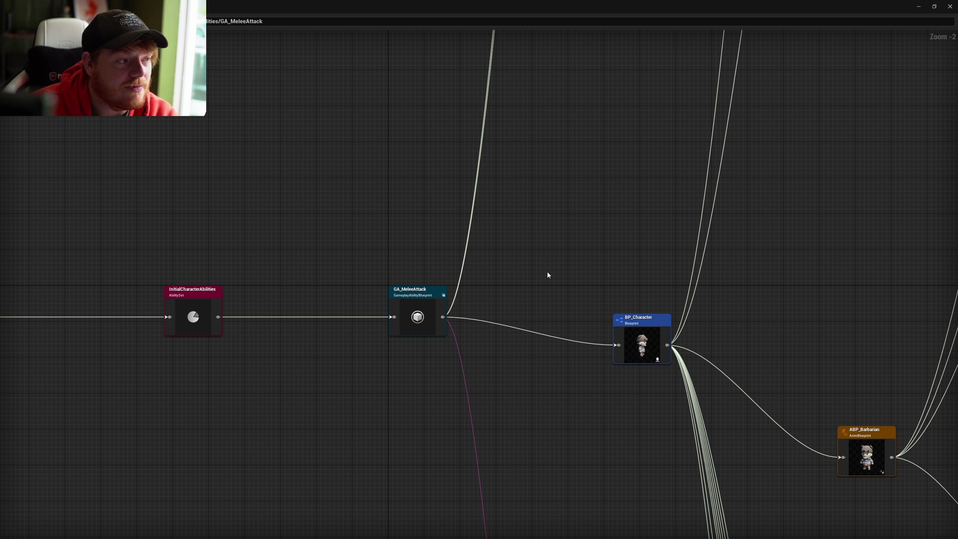
pyautogui.moveTo(549, 275); pyautogui.dragTo(499, 247, button='right')
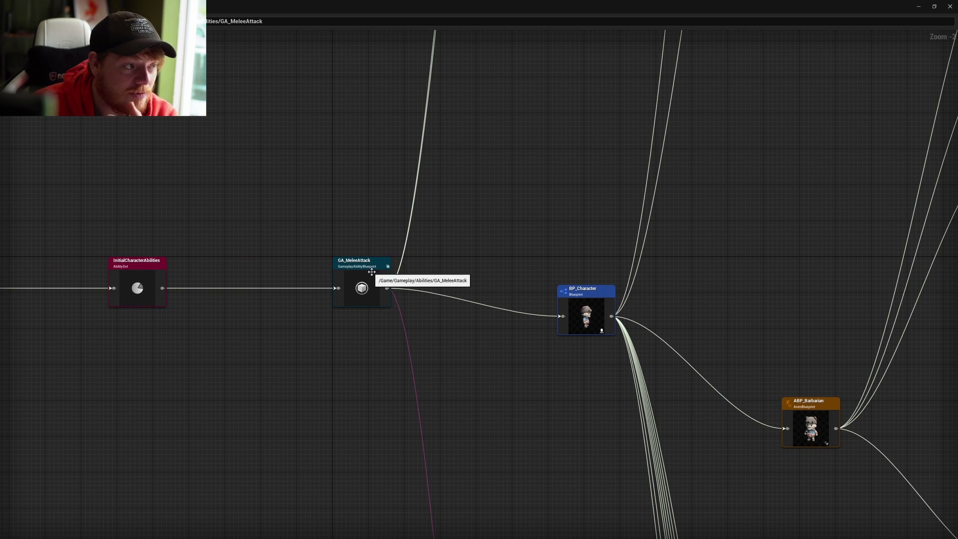
pyautogui.click(949, 7)
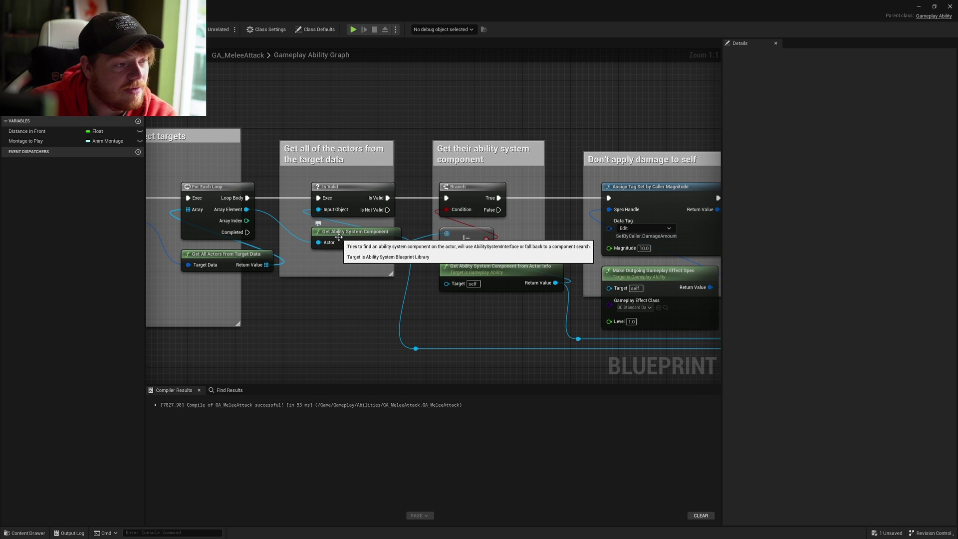
pyautogui.click(338, 236)
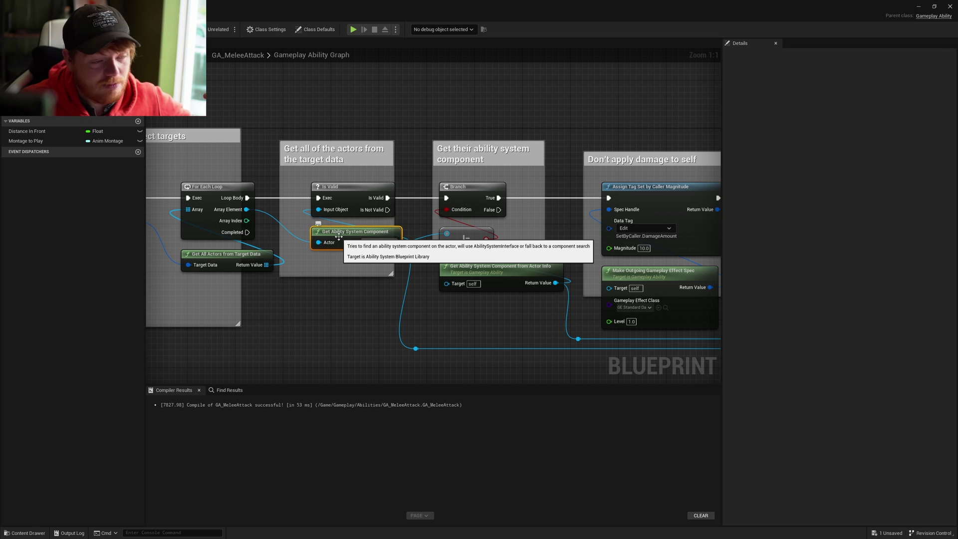
pyautogui.doubleClick(338, 236)
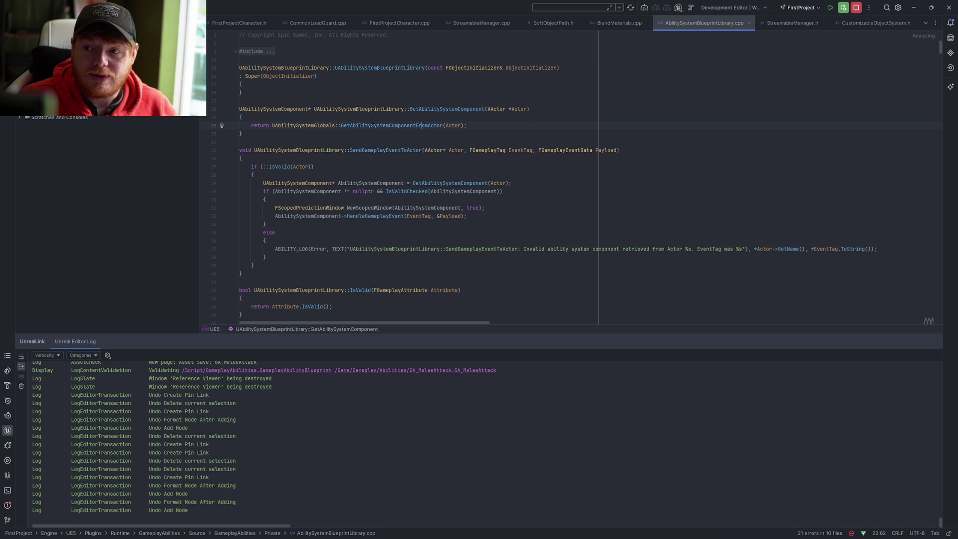
pyautogui.keyDown('ctrl'); pyautogui.click(422, 125); pyautogui.keyUp('ctrl')
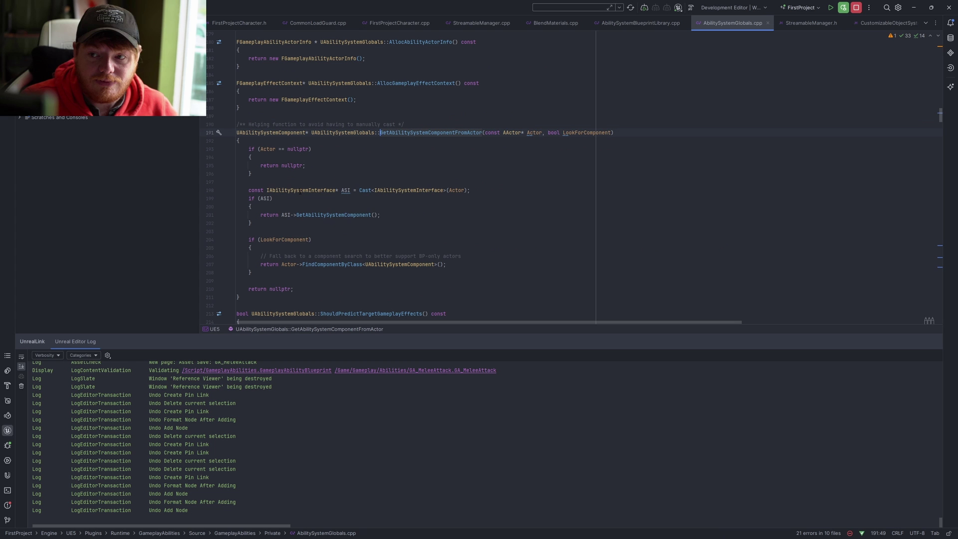
pyautogui.click(249, 24)
pyautogui.scroll(3, 503, 193)
pyautogui.scroll(2, 504, 193)
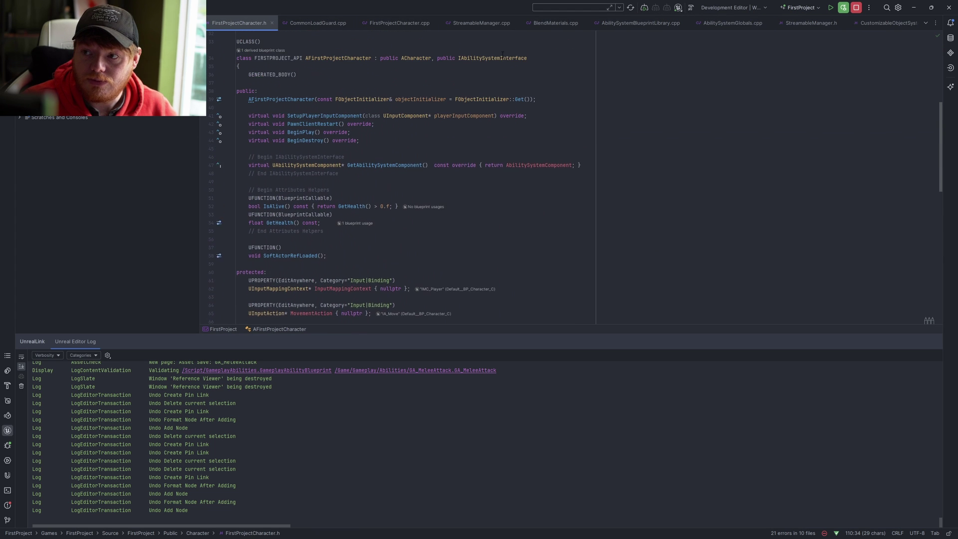
pyautogui.scroll(2, 504, 193)
pyautogui.moveTo(526, 65); pyautogui.dragTo(432, 64)
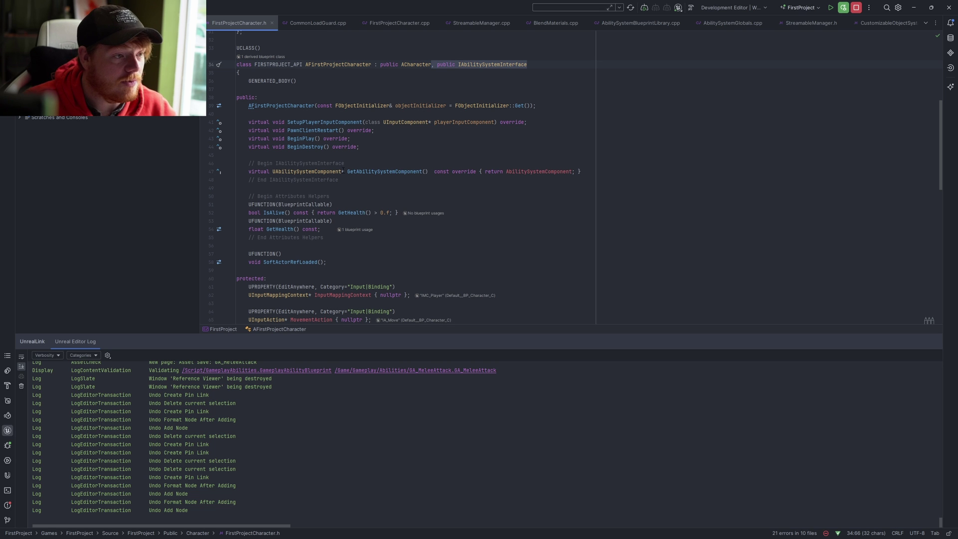
pyautogui.hotkey('alt', 'Tab')
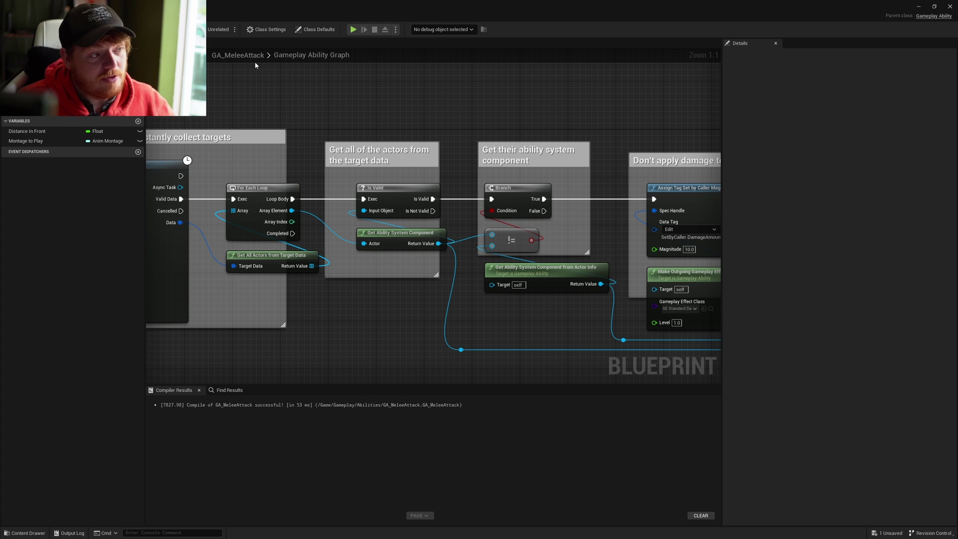
# Show GA_MeleeAttack's Class Settings and browse the Implemented Interfaces list without adding any.
pyautogui.click(257, 34)
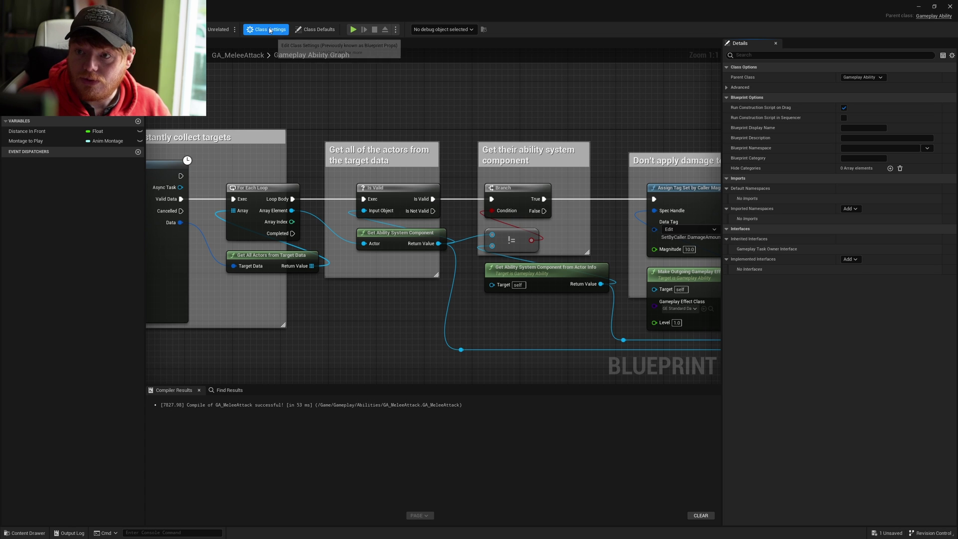
pyautogui.click(852, 260)
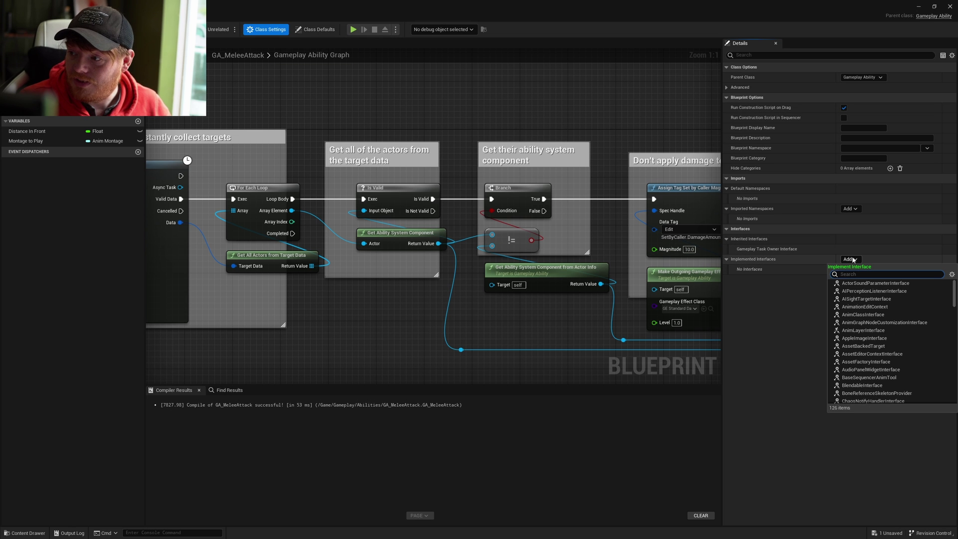
pyautogui.scroll(-3, 868, 309)
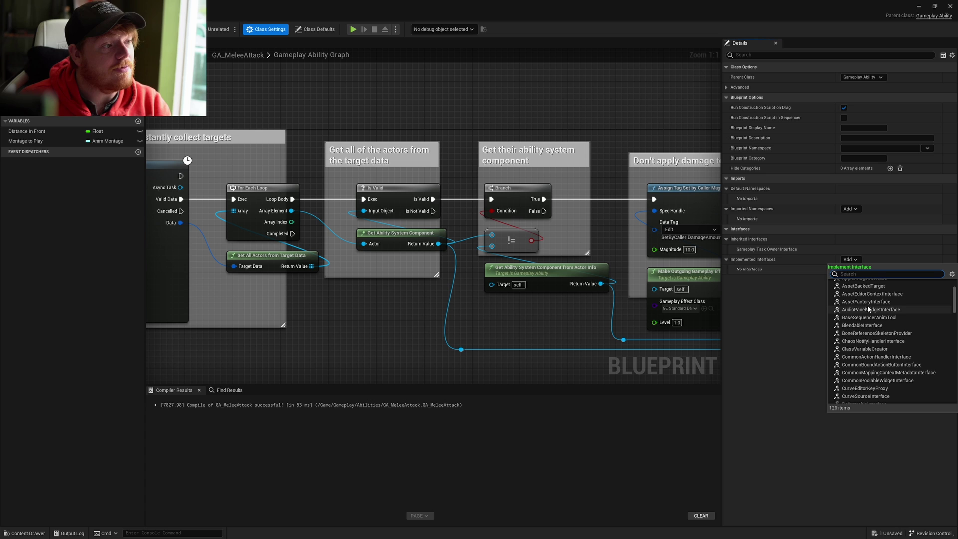
pyautogui.scroll(-5, 875, 330)
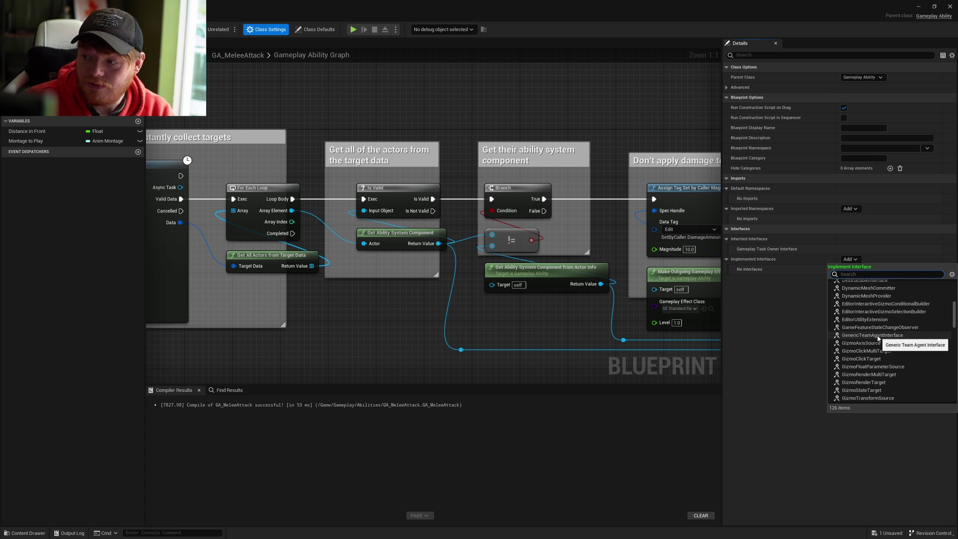
pyautogui.scroll(-2, 876, 332)
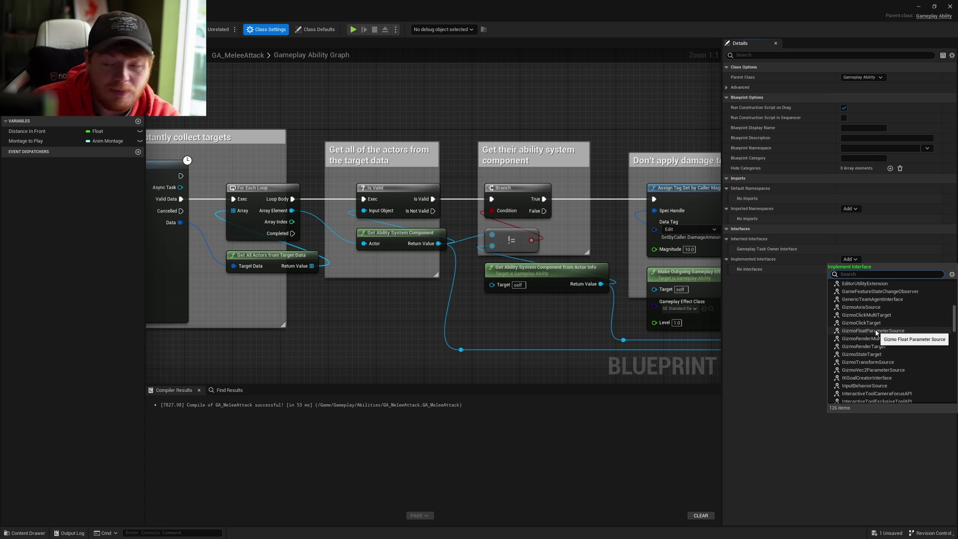
pyautogui.scroll(-1, 873, 344)
pyautogui.scroll(-4, 871, 349)
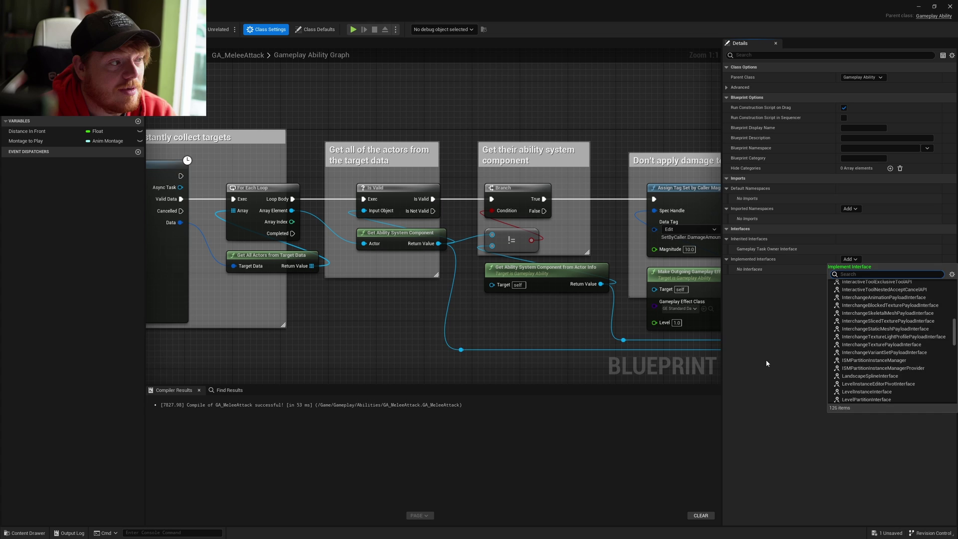
pyautogui.moveTo(544, 166); pyautogui.dragTo(511, 173, button='right')
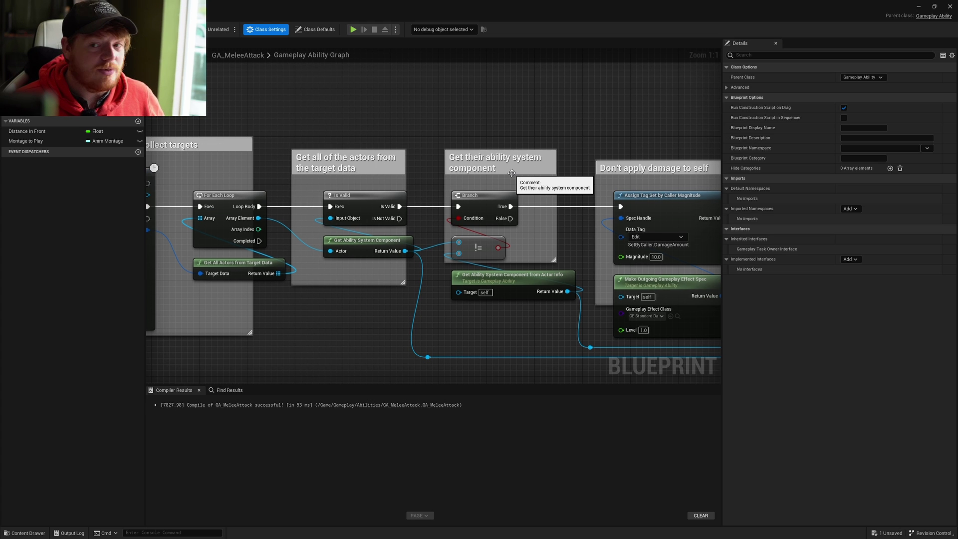